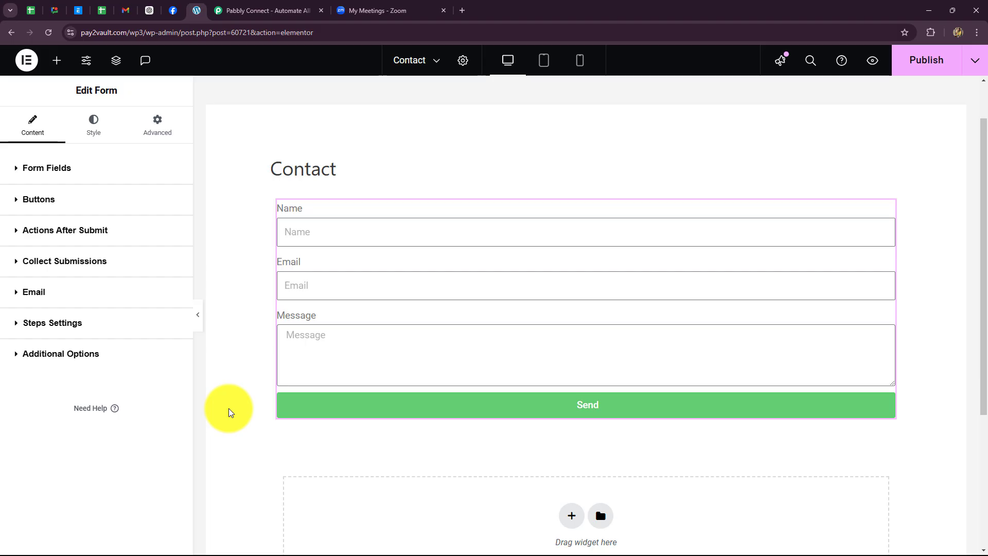
- Review the Elementor Contact form's Name, Email and Message fields, then switch to the Zoom meetings list
click(371, 10)
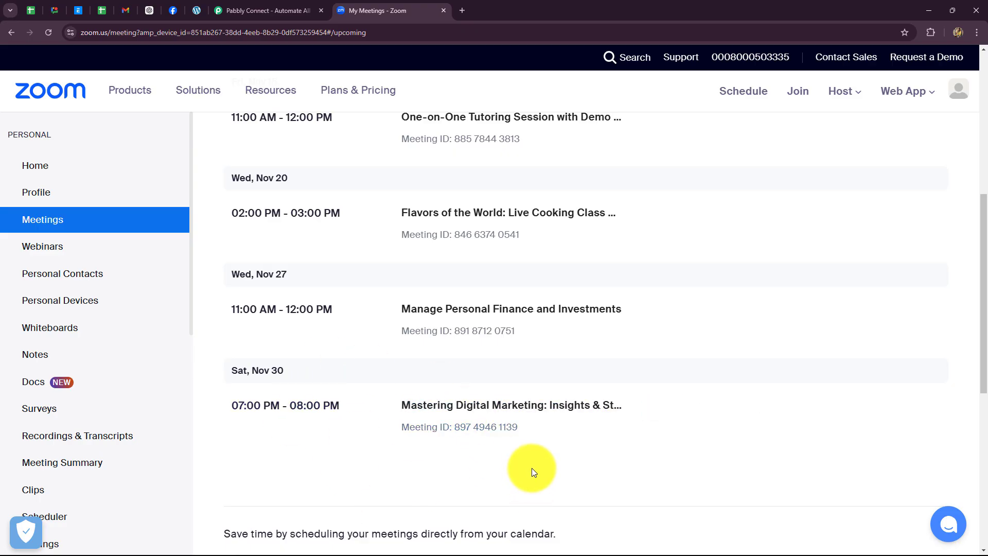
- Scroll through the upcoming Zoom meetings, glance back at Elementor, then go to the Pabbly Connect website
scroll(532, 468, up, 1)
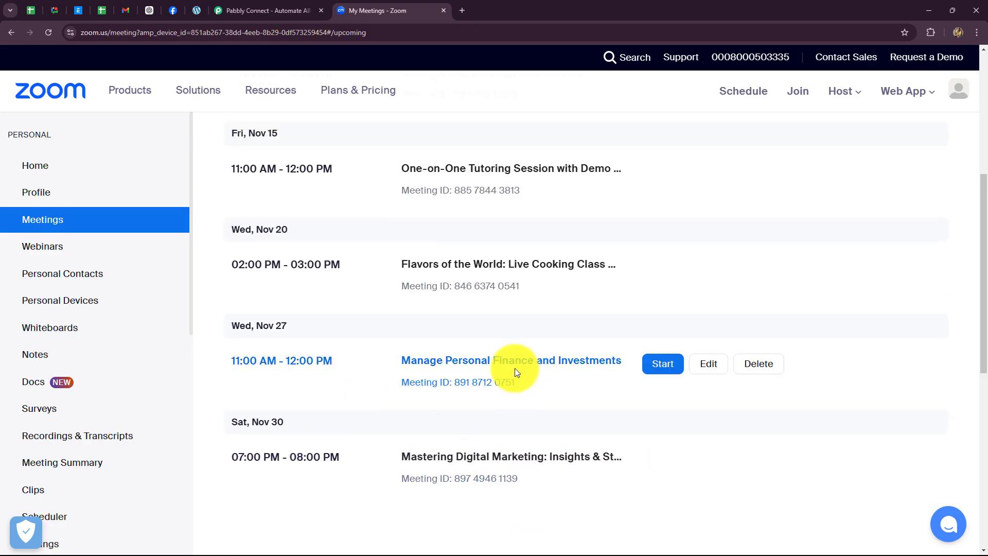
click(190, 12)
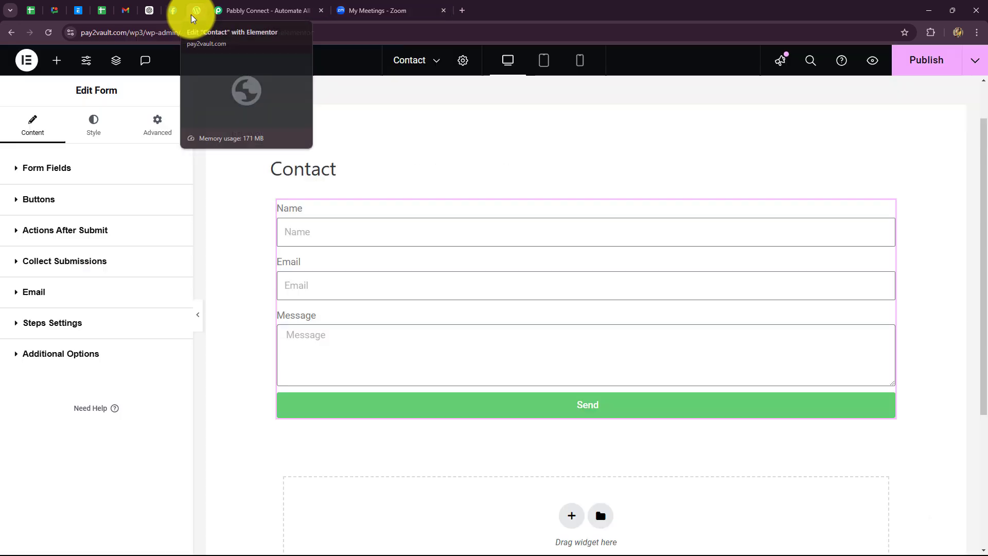
click(376, 5)
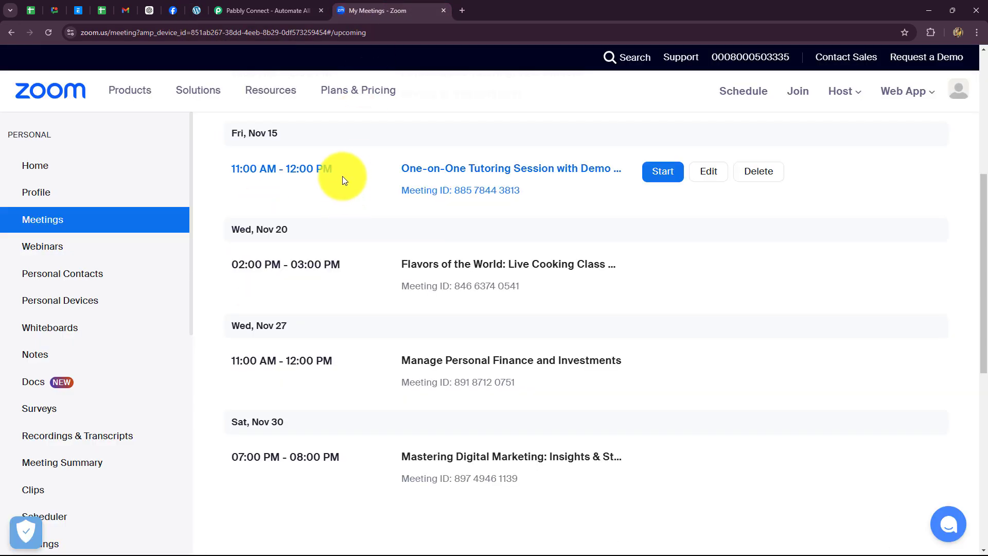
click(289, 12)
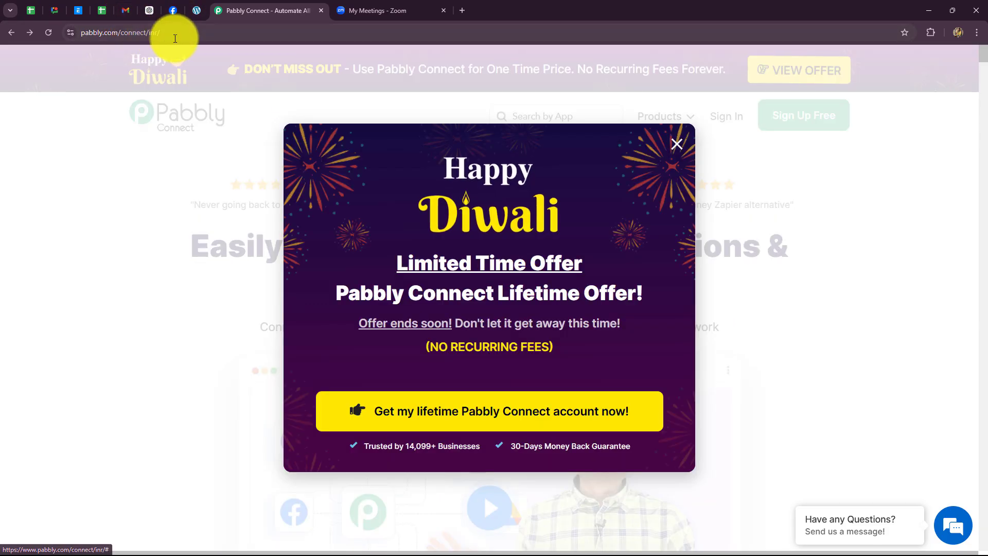
drag(177, 33, 84, 51)
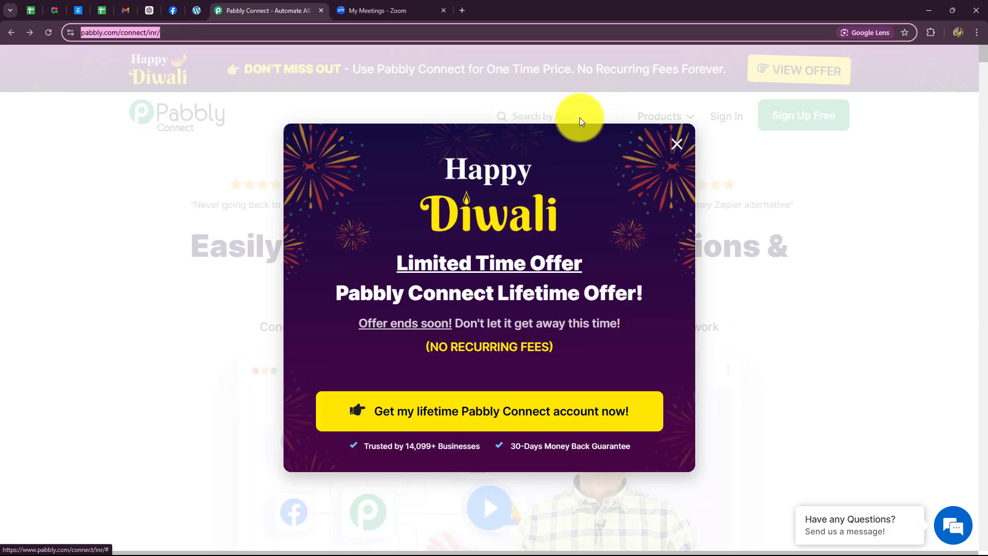
click(674, 144)
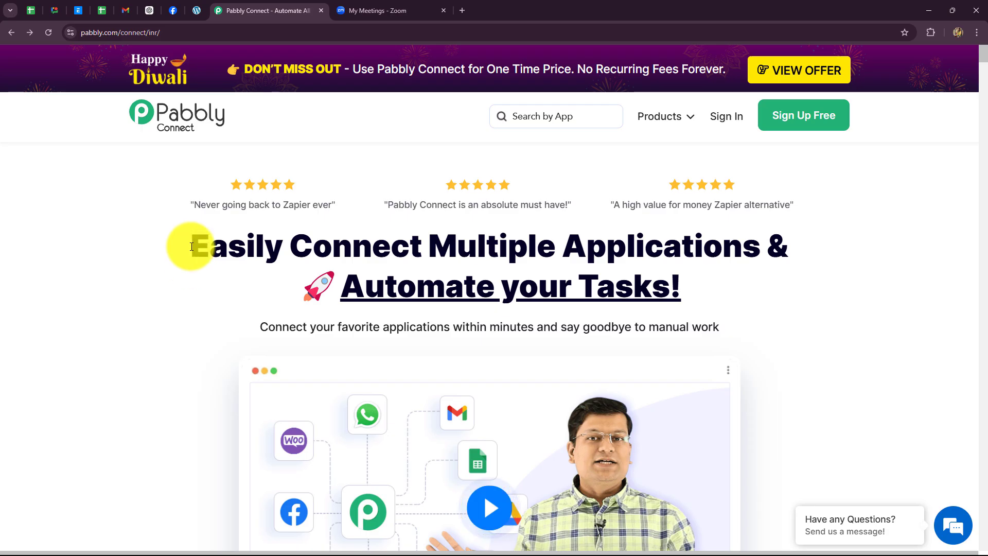
drag(192, 246, 802, 290)
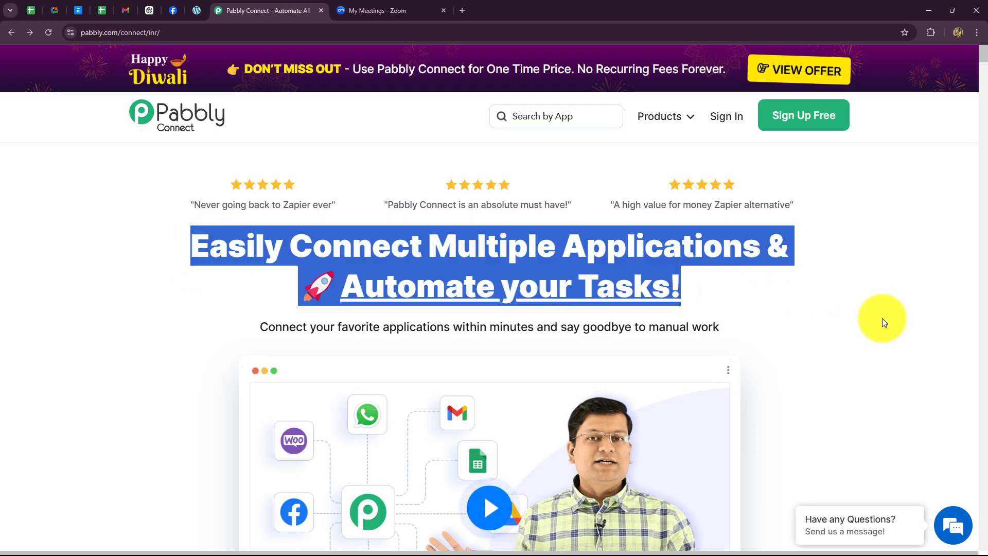
click(882, 319)
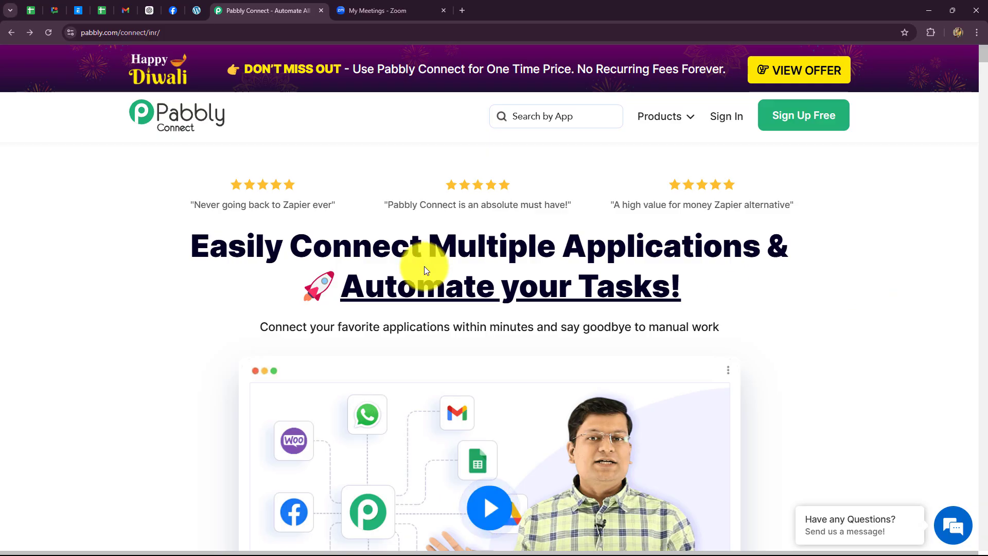
- Sign in and launch Pabbly Connect from All Pabbly Apps, reviewing the empty dashboard
click(715, 119)
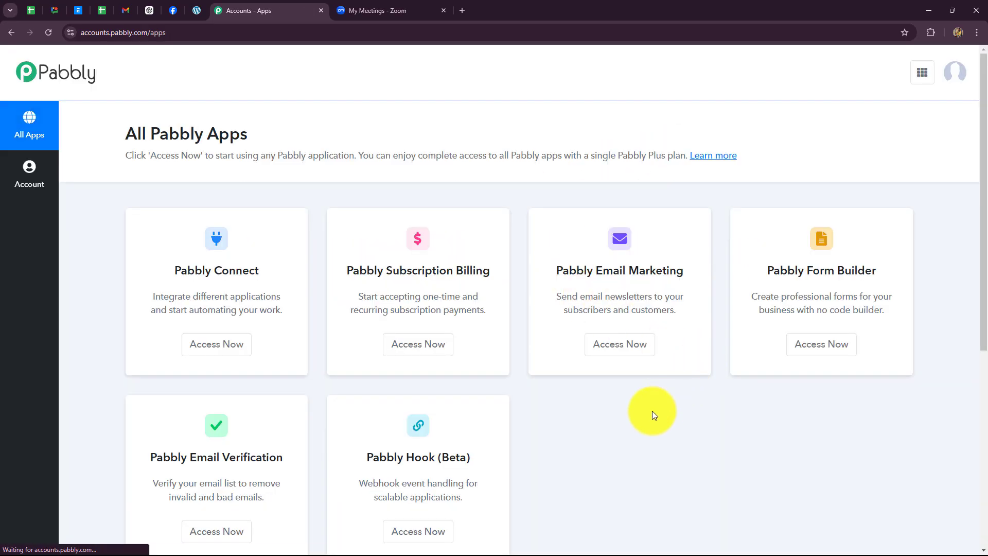
scroll(651, 413, down, 2)
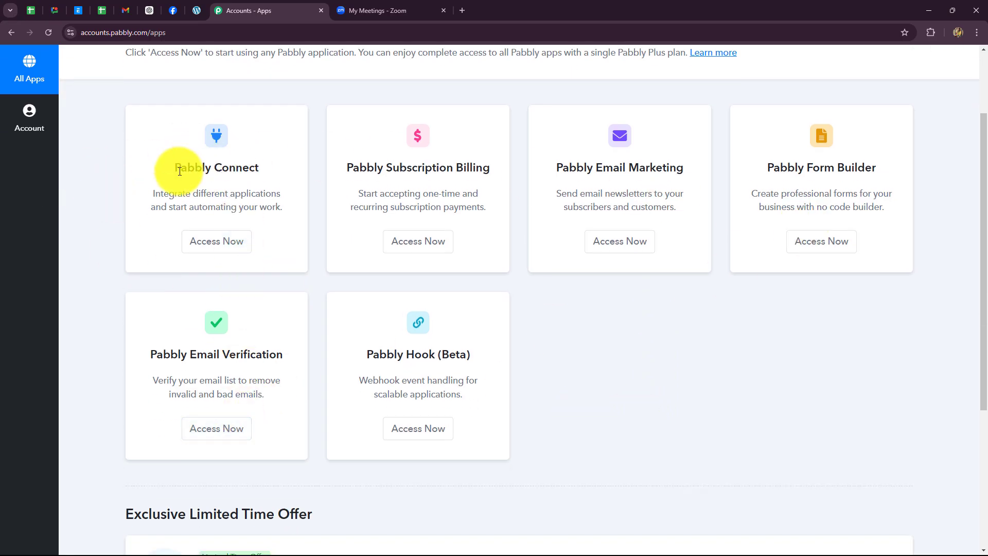
drag(202, 168, 241, 264)
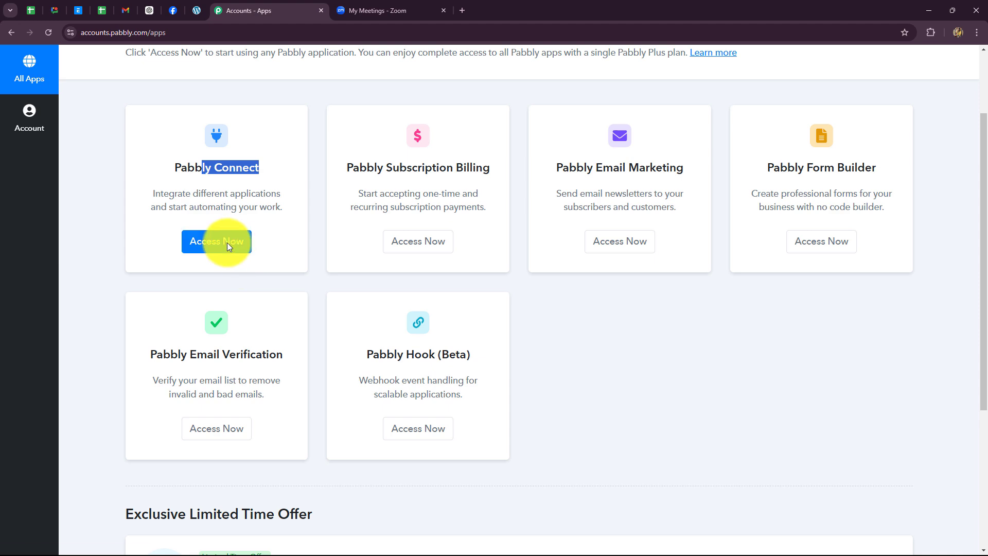
click(227, 243)
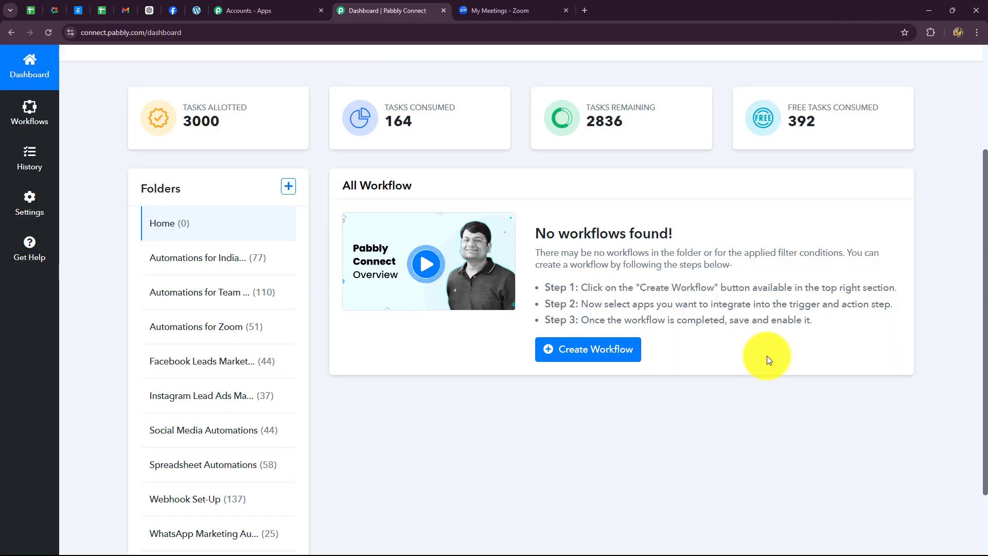
scroll(764, 360, down, 2)
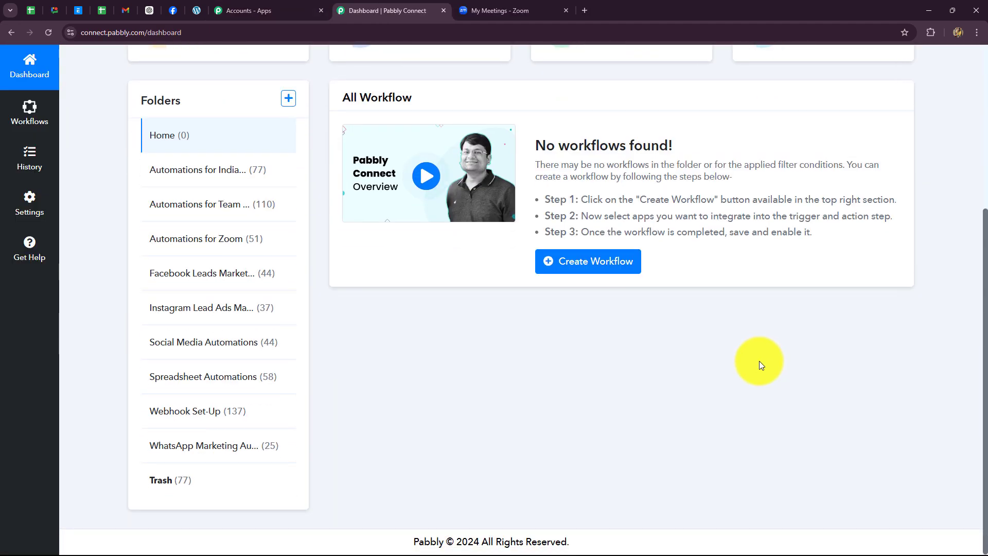
scroll(697, 350, up, 2)
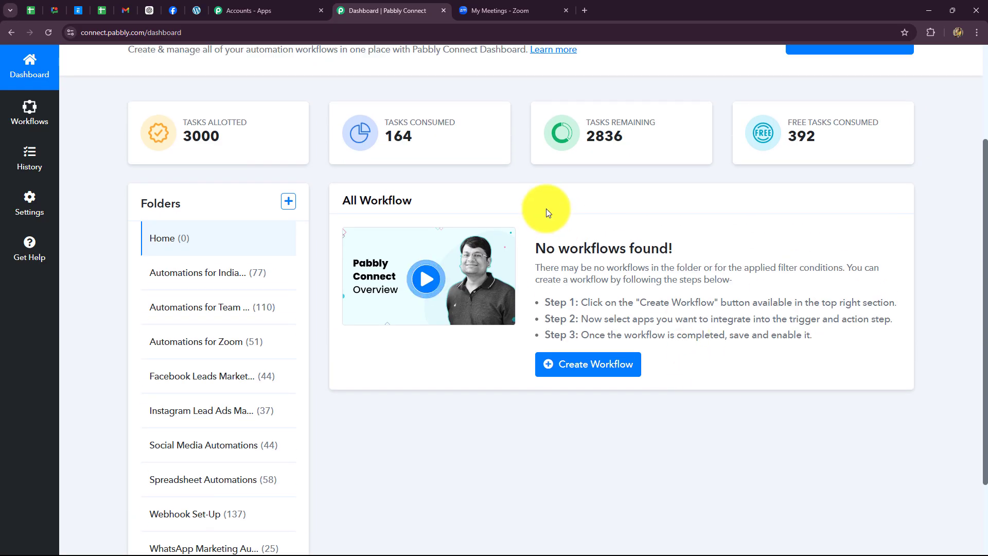
scroll(623, 423, down, 2)
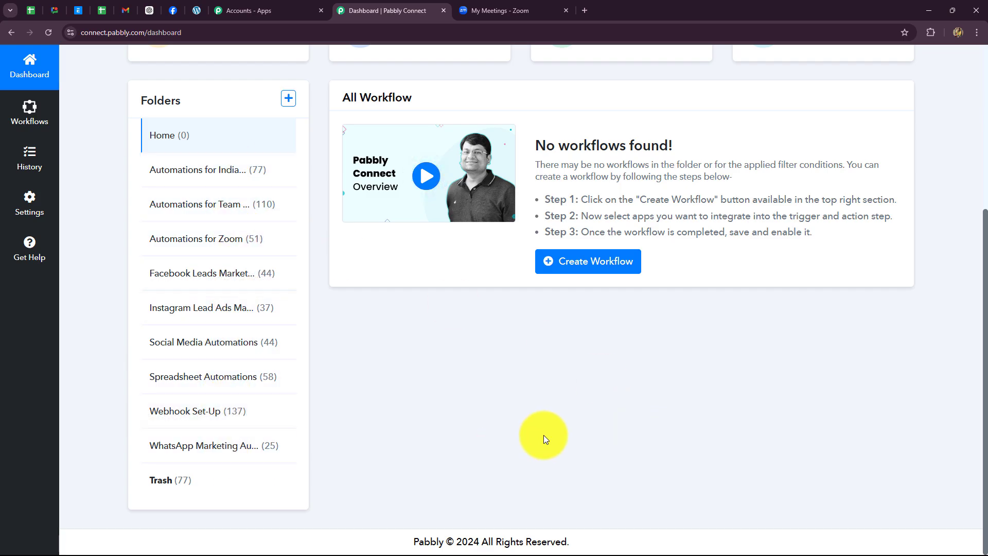
scroll(543, 435, up, 4)
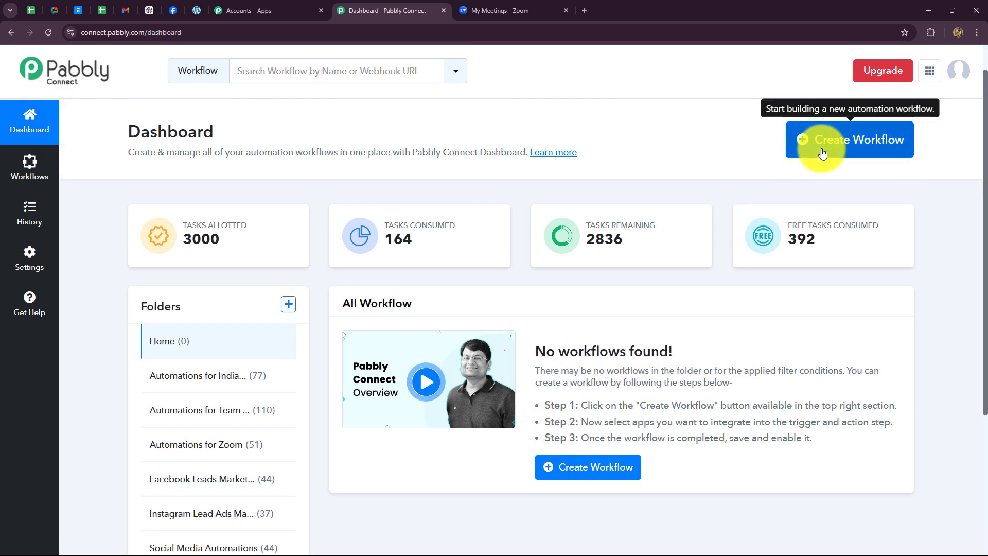
- Create a workflow named 'Add Zoom Meeting Registrant on Elementor Form Submission' filed under Automations for Zoom
click(841, 155)
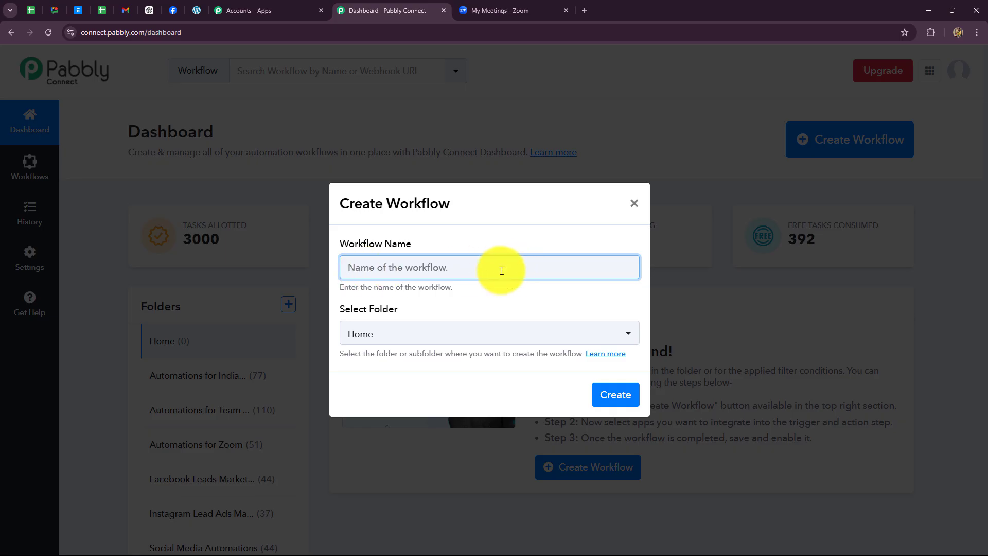
text(Add Zoom Meeting Registrant on Elementor Form Submission)
click(452, 309)
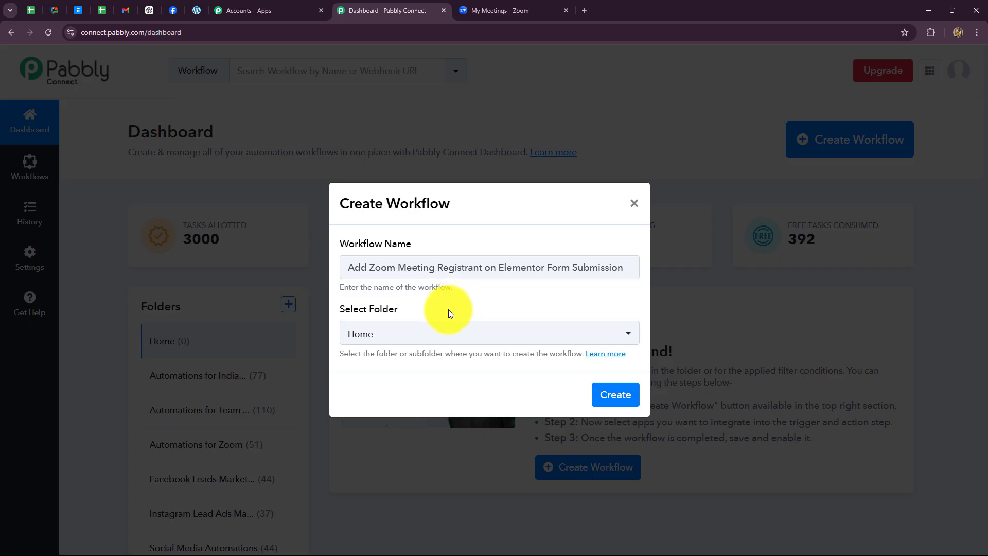
click(440, 337)
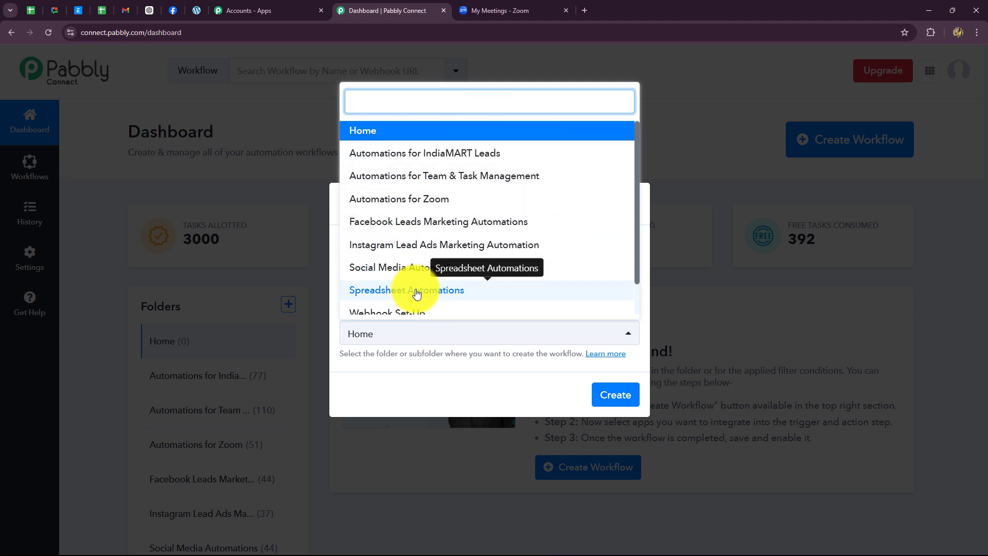
scroll(415, 288, down, 1)
scroll(415, 288, up, 1)
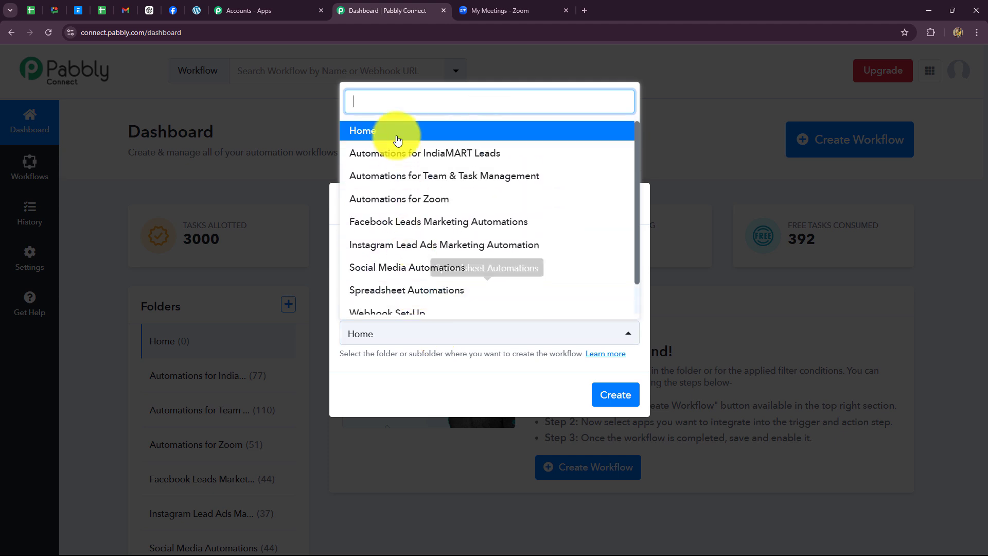
click(407, 201)
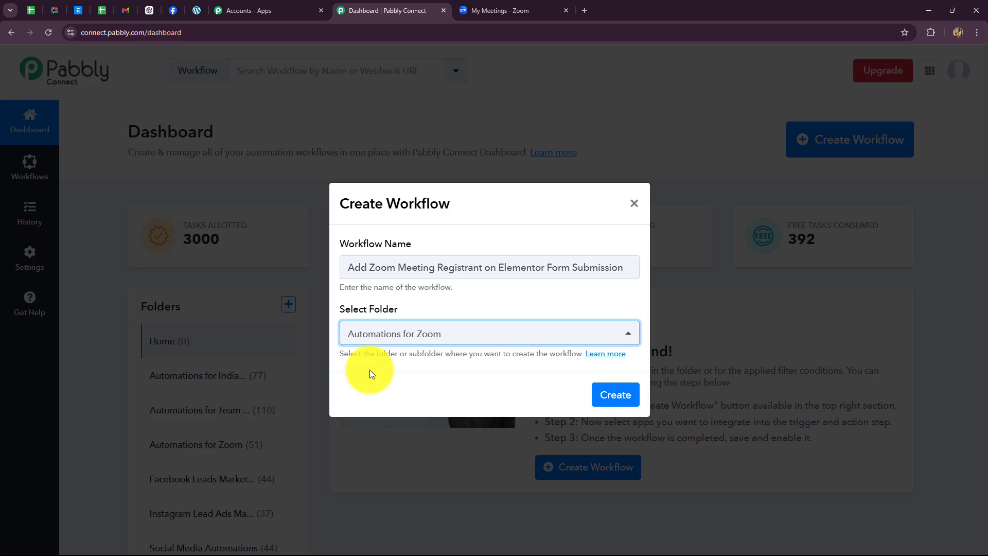
click(624, 395)
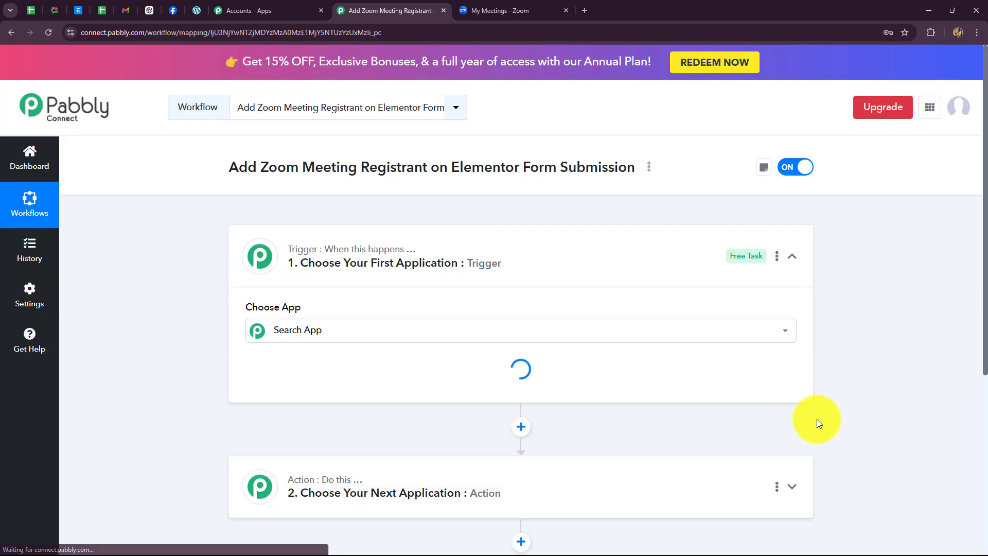
- Collapse the Trigger card so the empty trigger and action steps are both visible
click(792, 257)
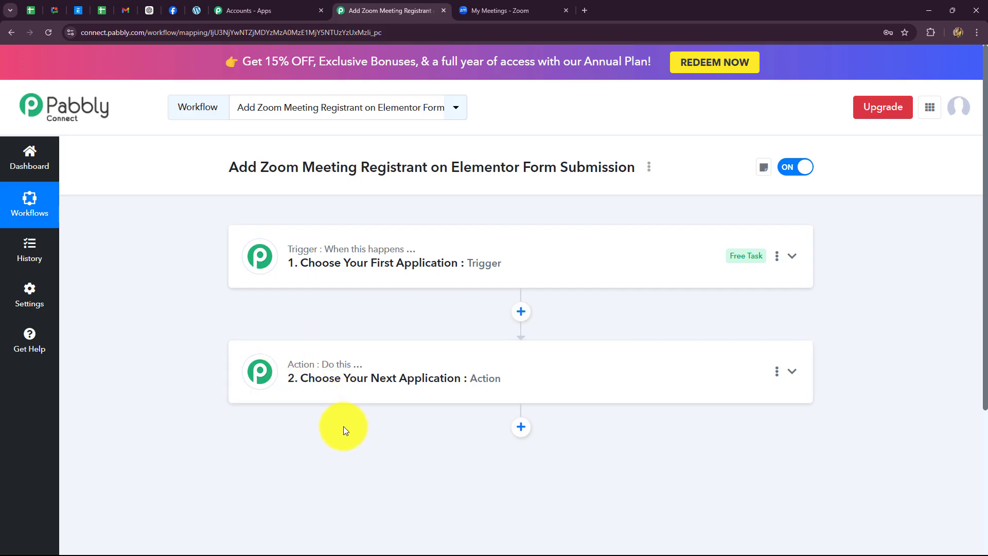
mouse_move(297, 251)
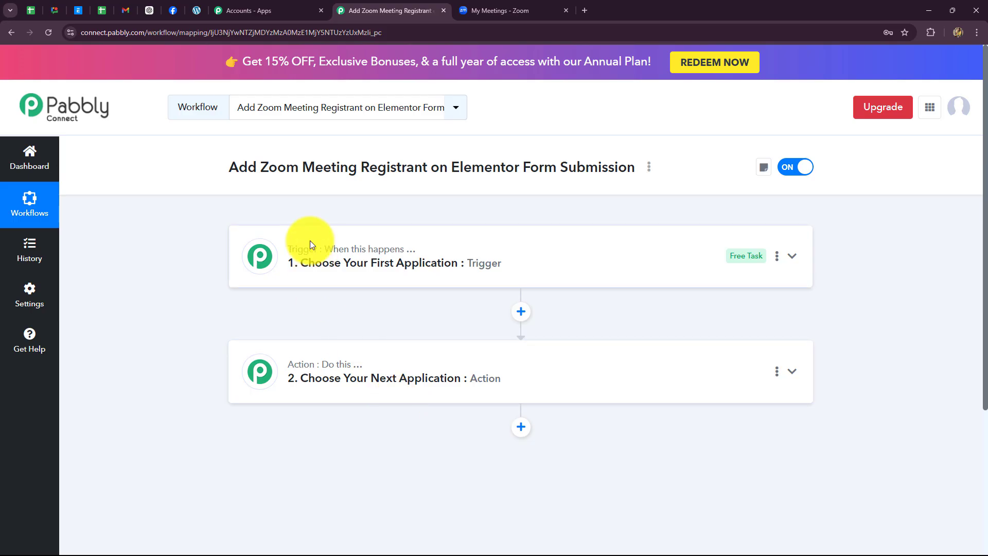
- Set the trigger app to Elementor with the New Form Submission event
click(263, 265)
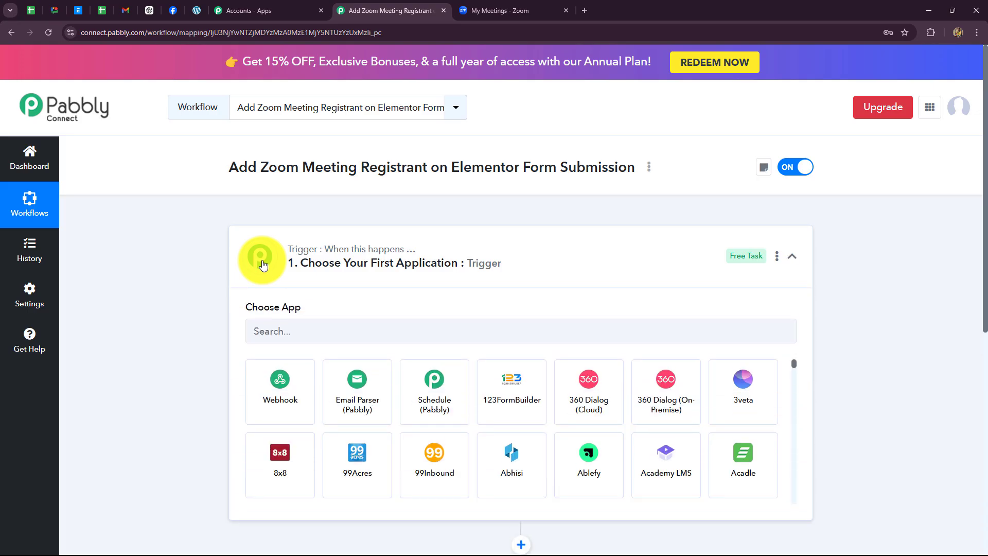
scroll(255, 261, down, 2)
click(285, 237)
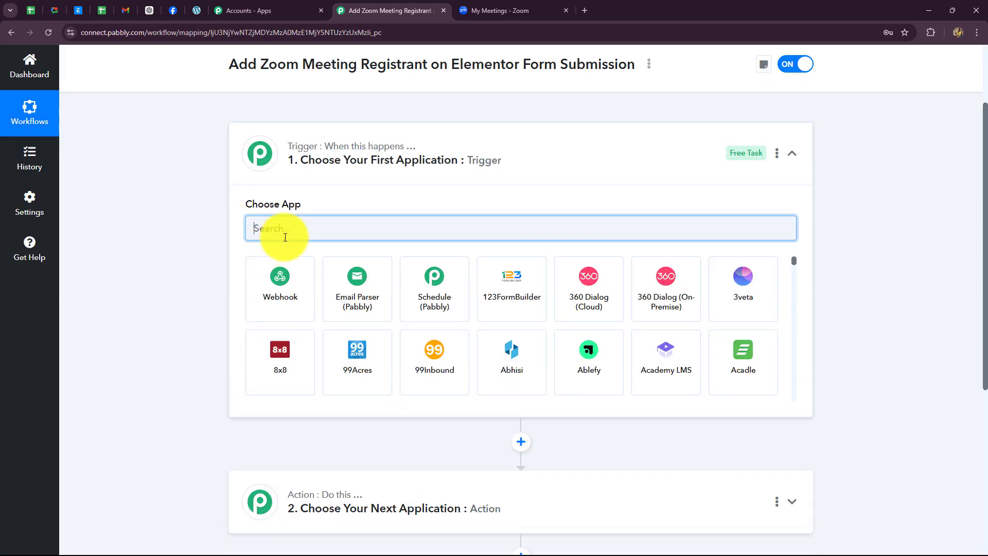
key(Caps_Lock)
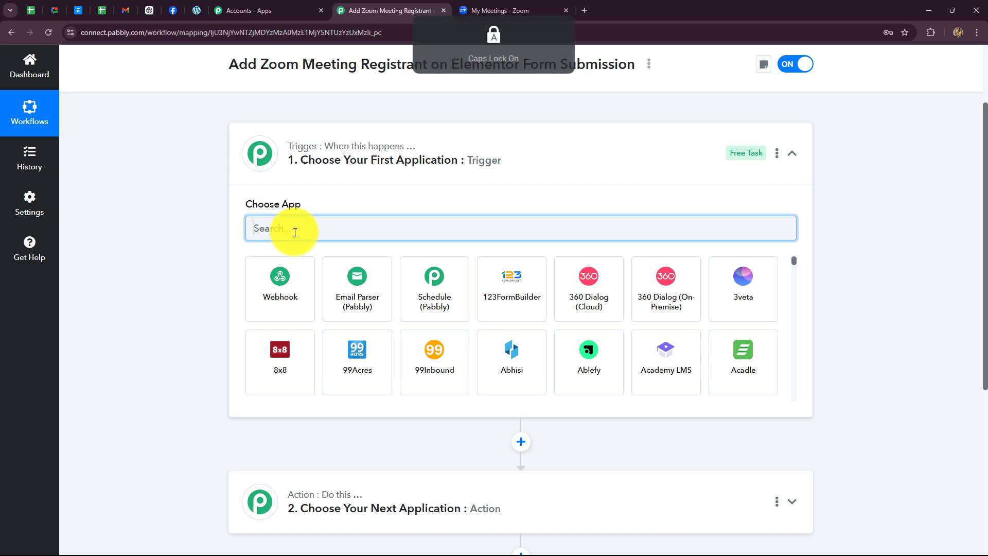
text(Ele)
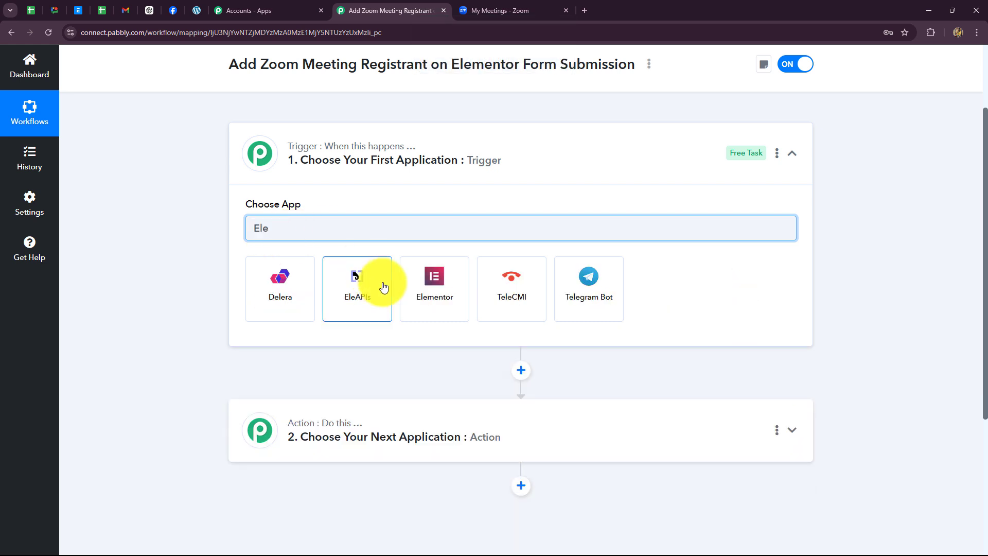
click(429, 285)
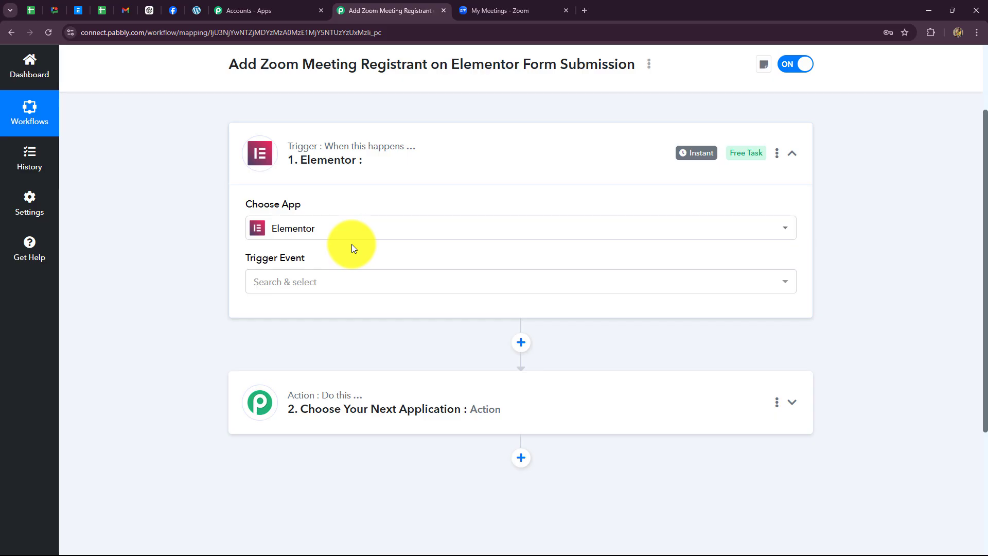
click(323, 283)
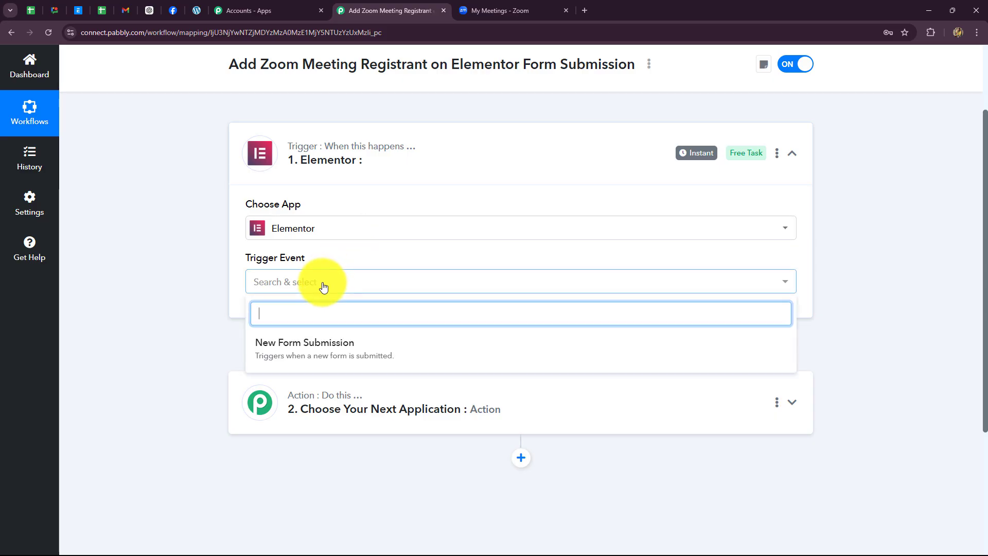
click(315, 345)
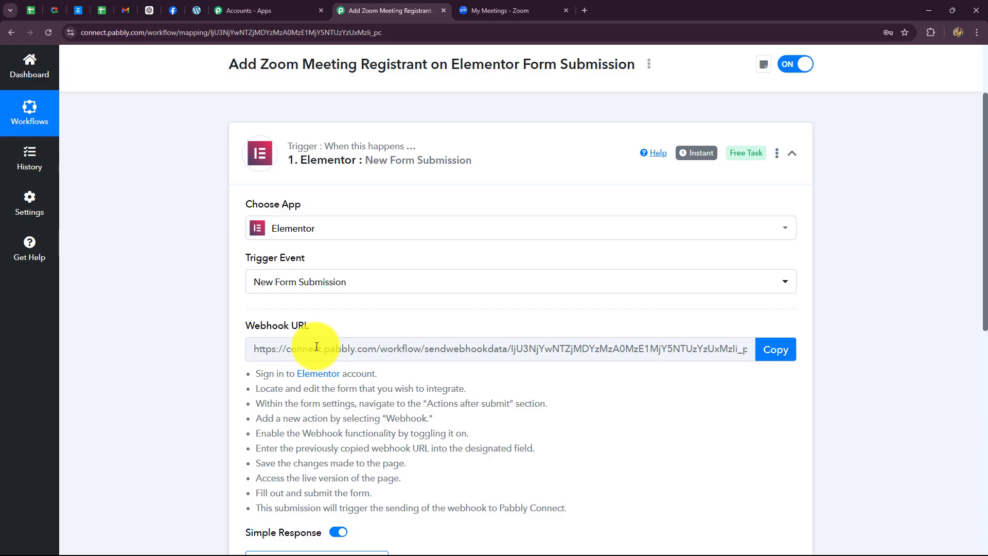
- Review the setup instructions, copy the trigger's webhook URL, then switch to the Elementor editor
scroll(612, 360, down, 3)
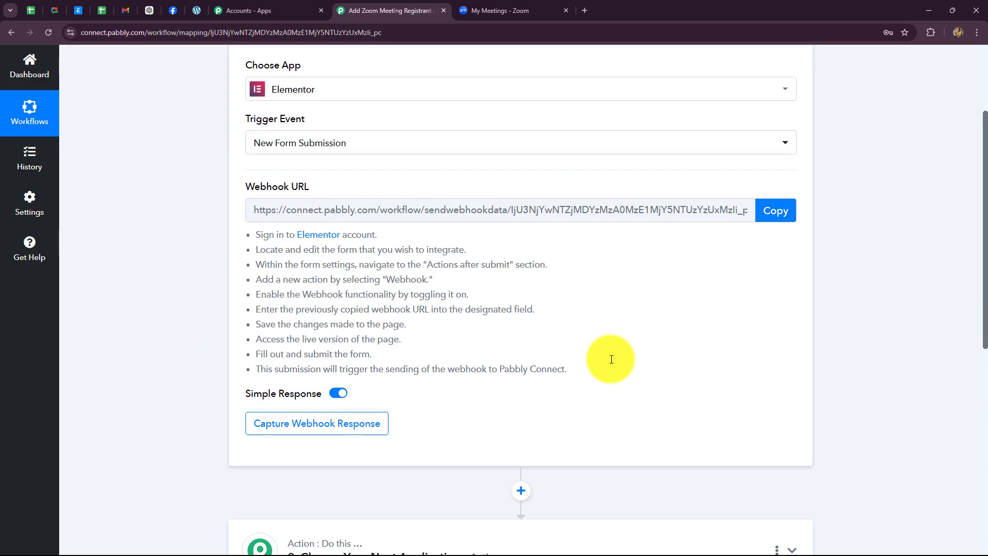
drag(258, 218, 558, 346)
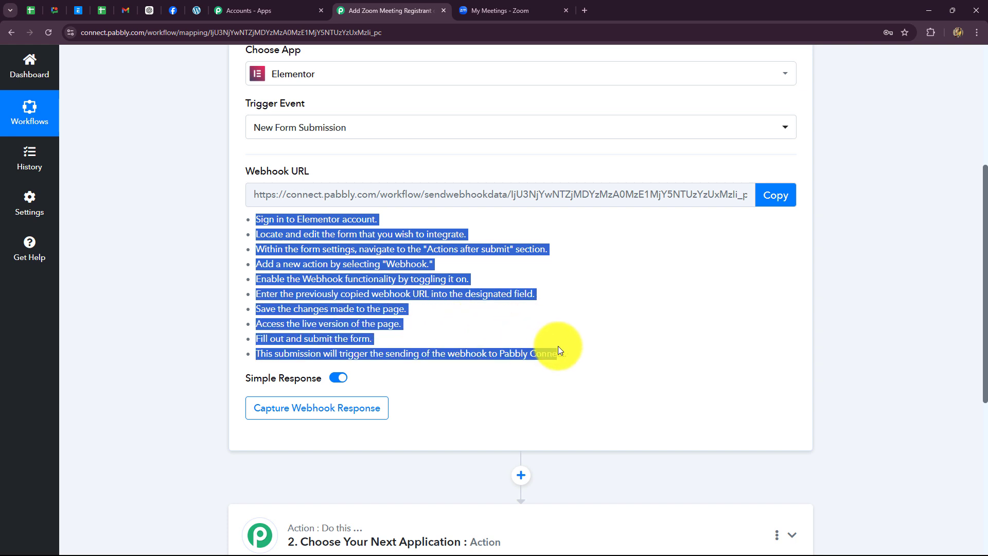
click(652, 314)
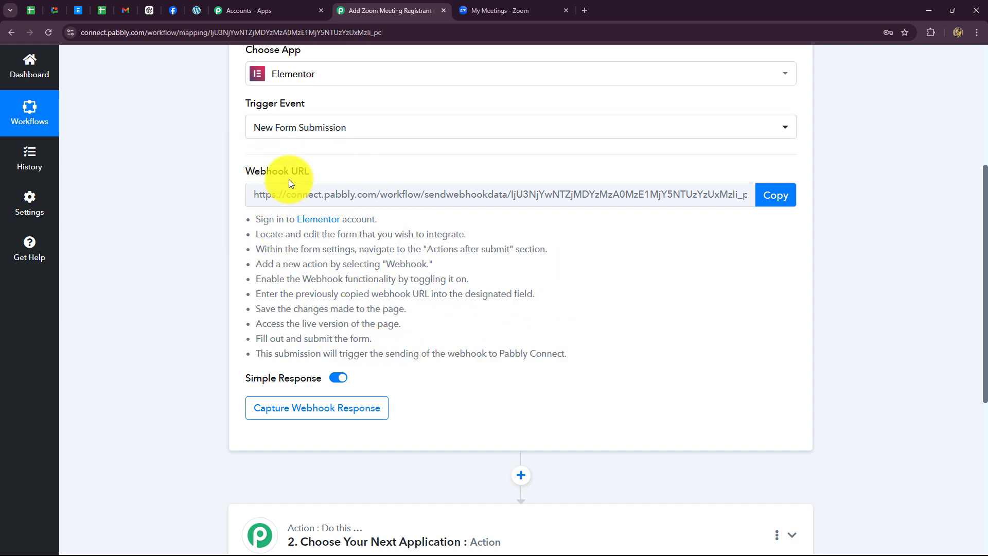
scroll(535, 227, up, 3)
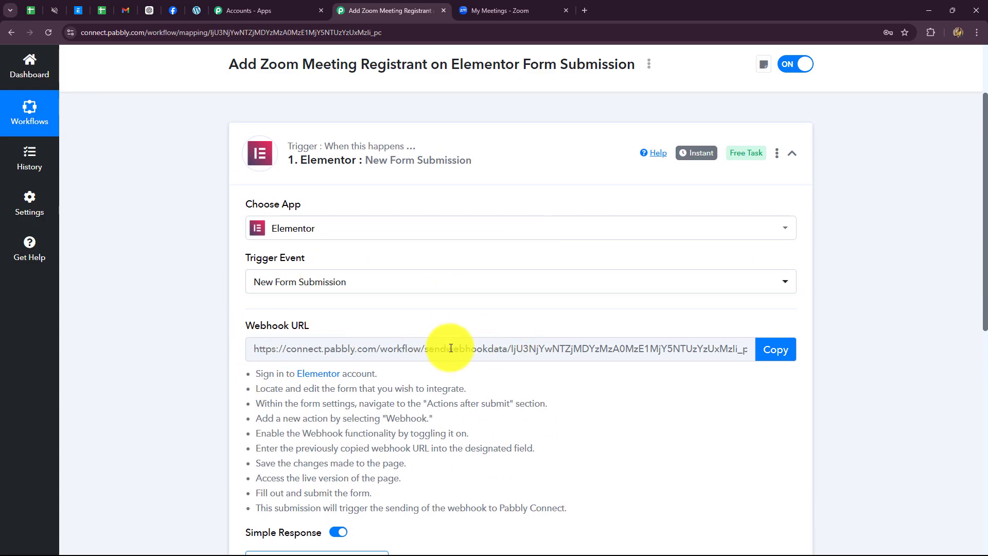
scroll(657, 332, down, 2)
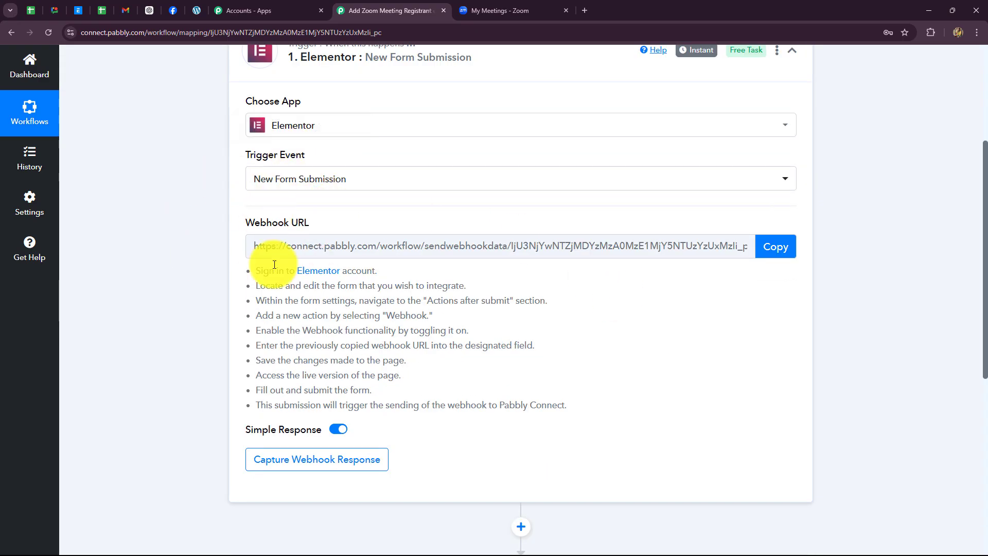
click(776, 247)
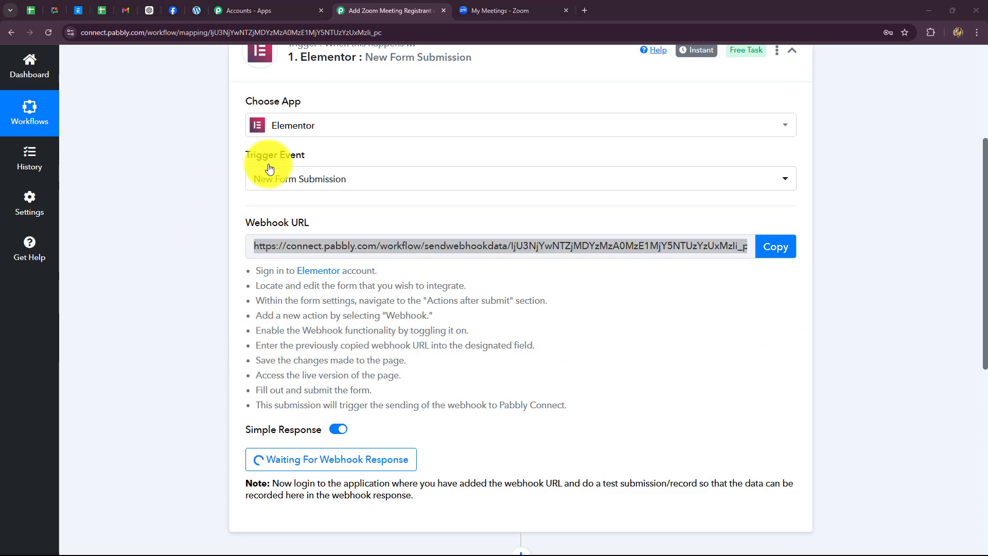
click(195, 14)
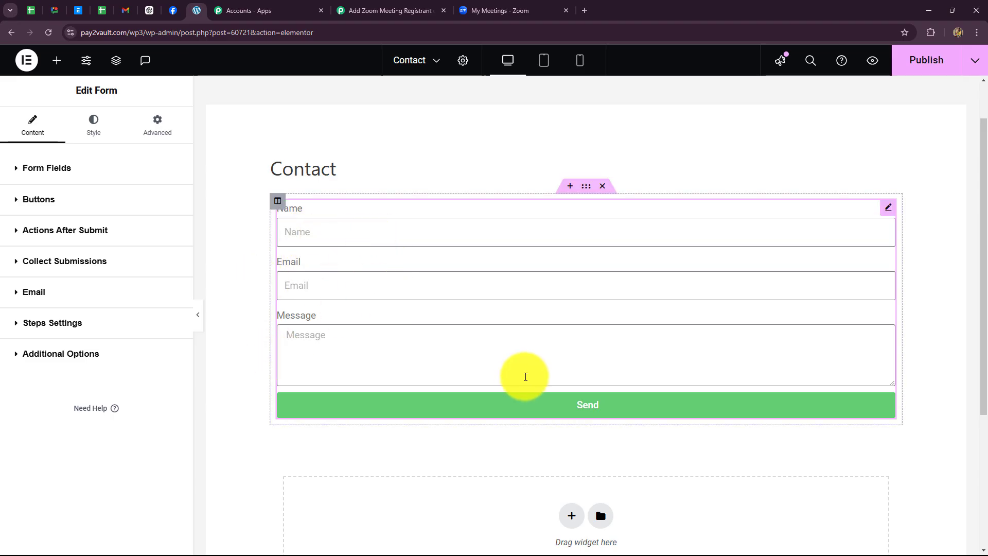
- Replace the Contact form's Message field with a Number-type field labelled 'Phone Number'
click(364, 353)
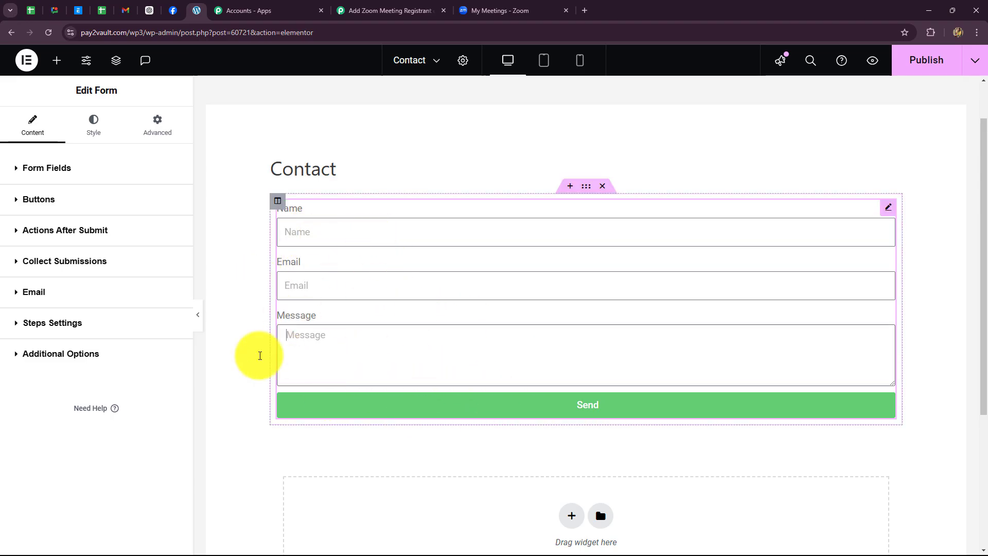
click(40, 168)
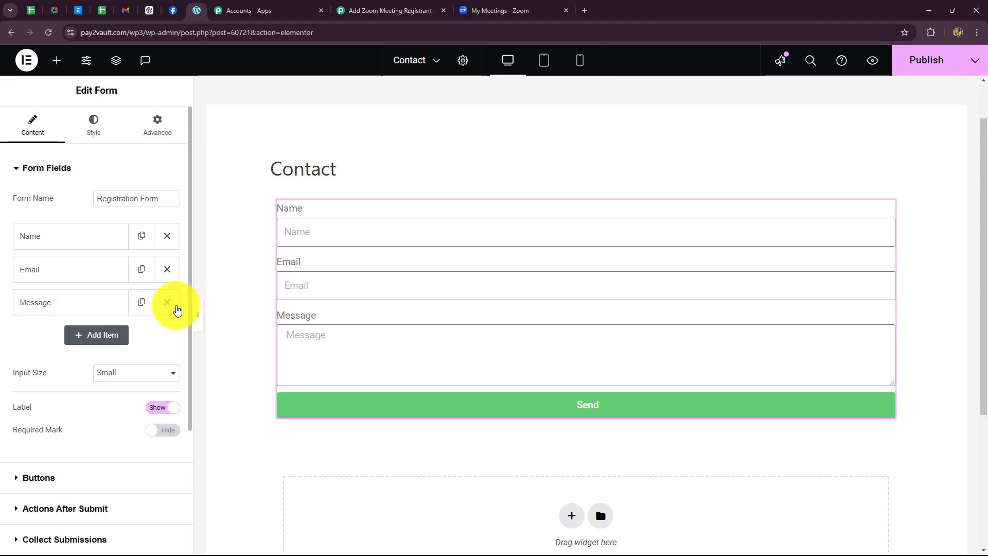
click(175, 308)
click(83, 304)
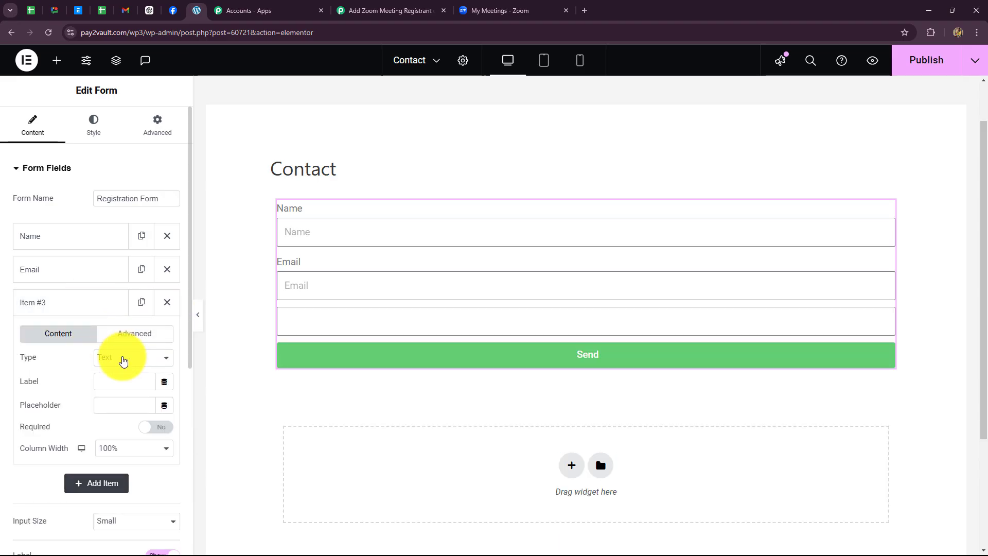
click(123, 361)
click(118, 218)
click(115, 379)
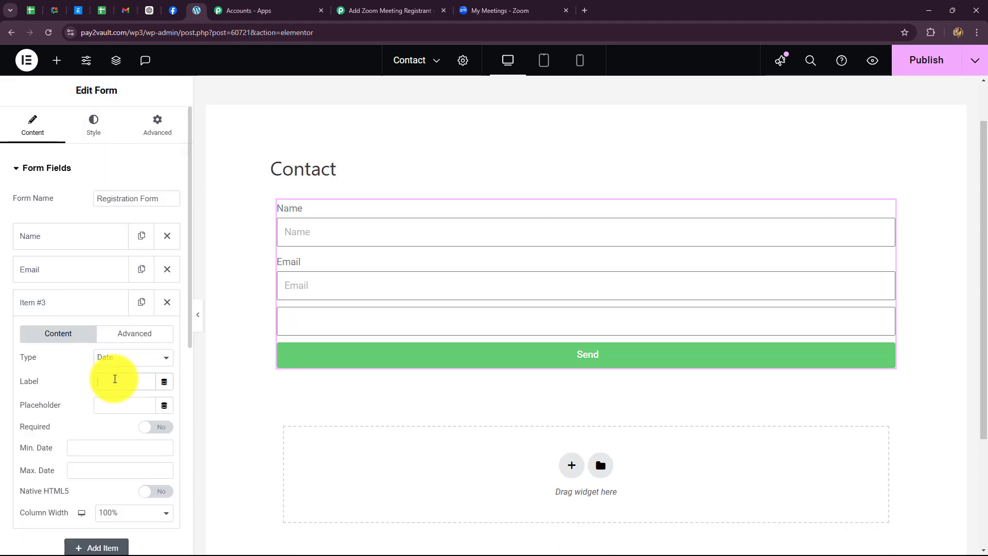
key(Caps_Lock)
text(Phone Number)
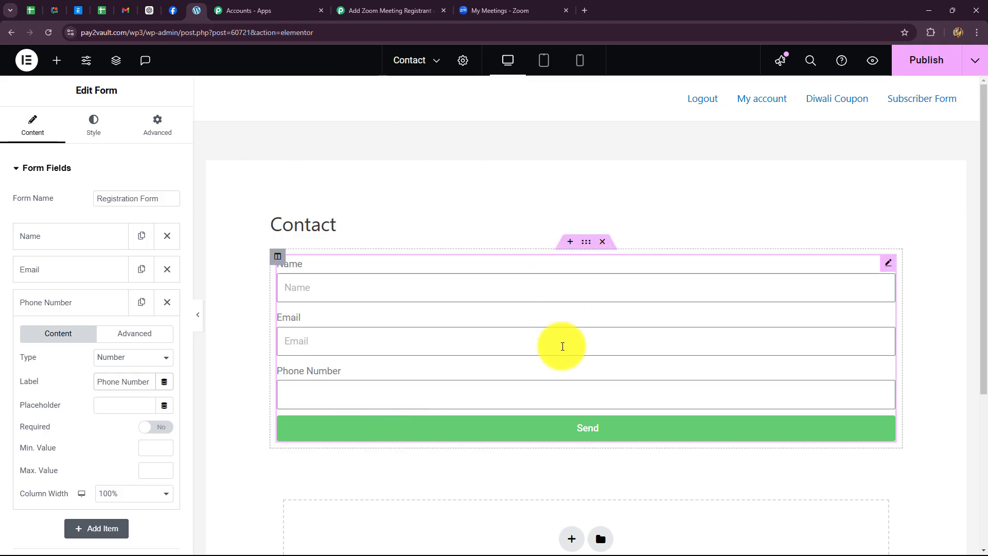
- Add a Webhook action under the form's Actions After Submit
scroll(129, 352, down, 6)
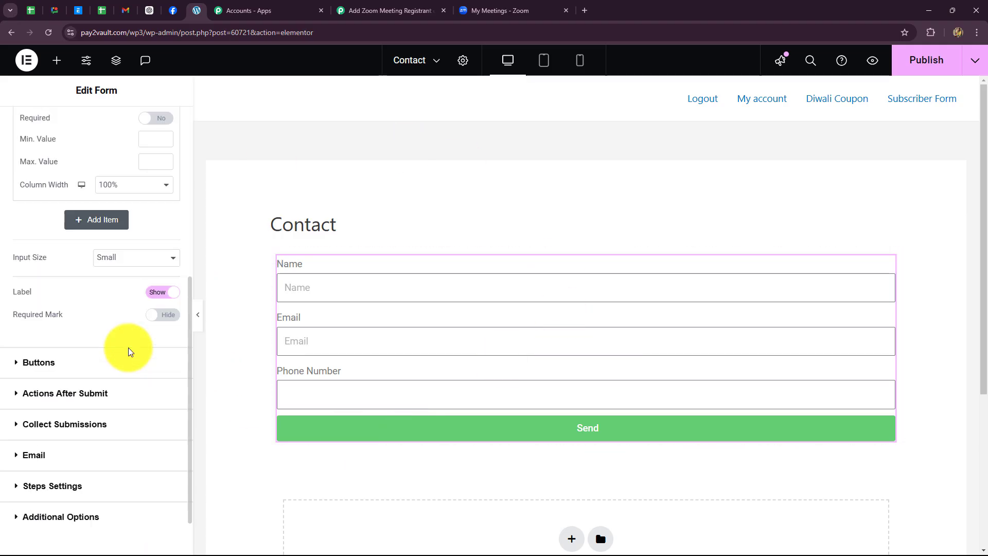
scroll(129, 352, down, 1)
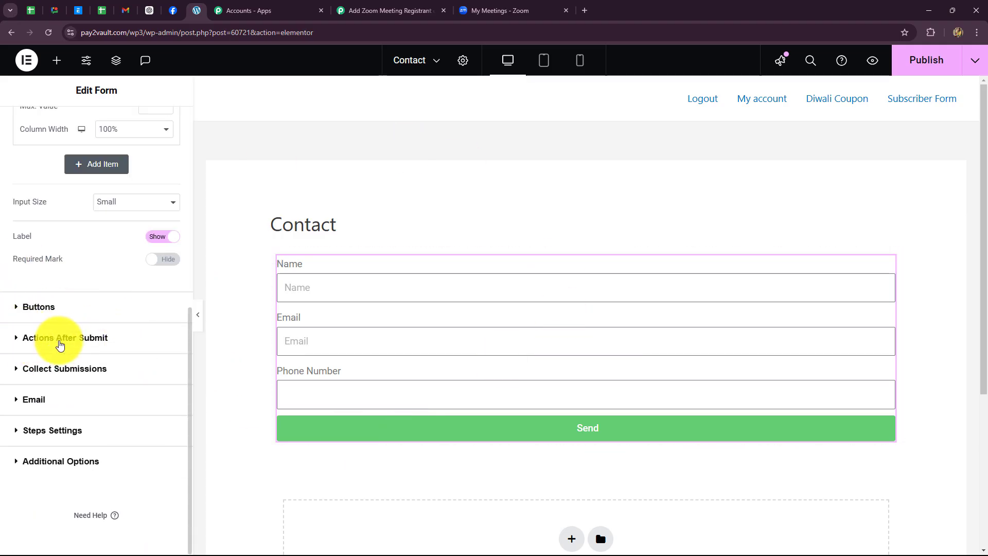
click(92, 341)
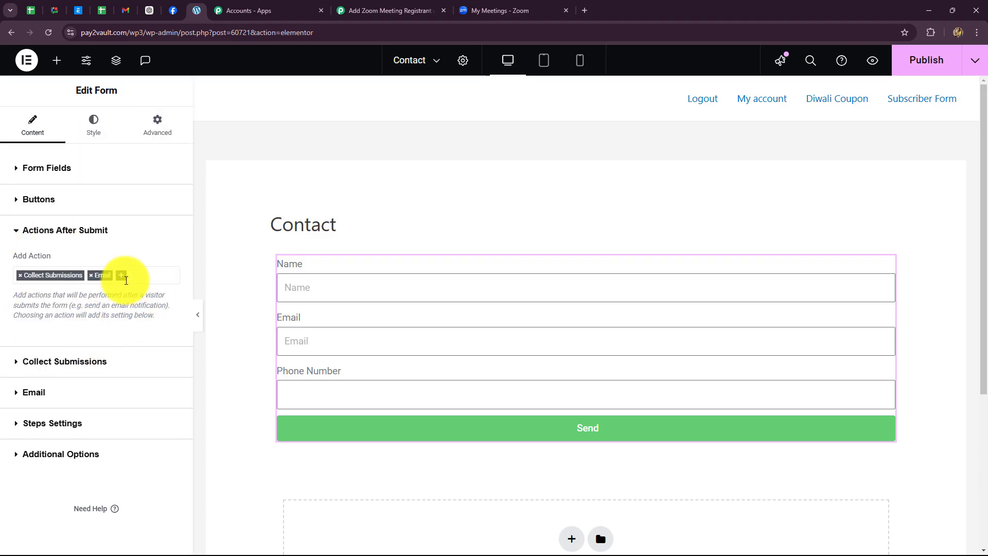
click(122, 279)
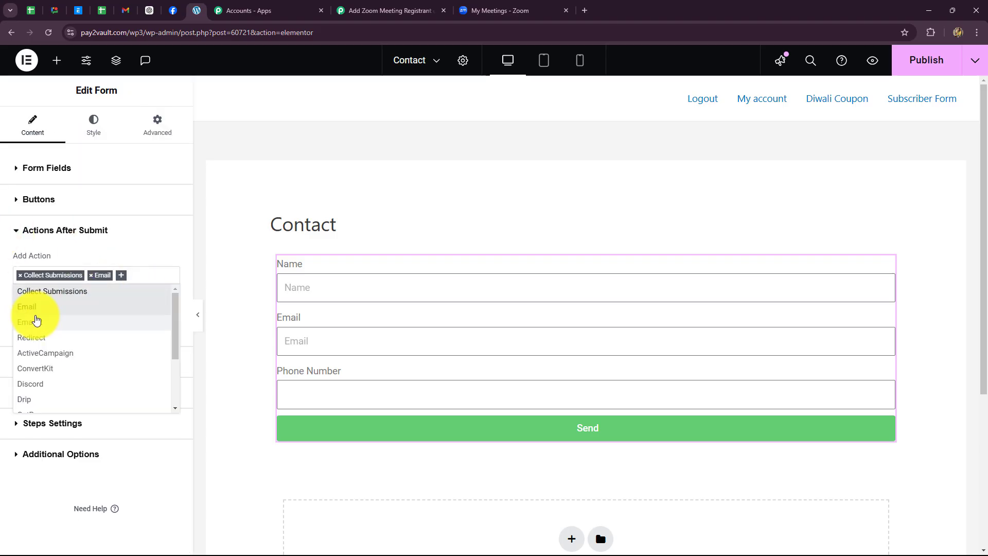
text(web)
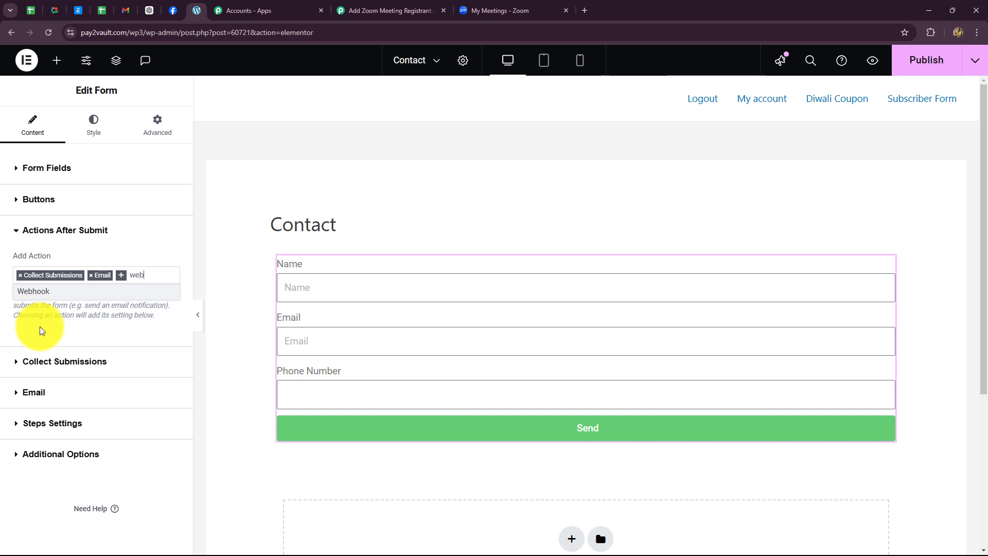
click(61, 292)
- Paste the Pabbly webhook URL into the Webhook settings and publish the contact page
scroll(116, 349, down, 1)
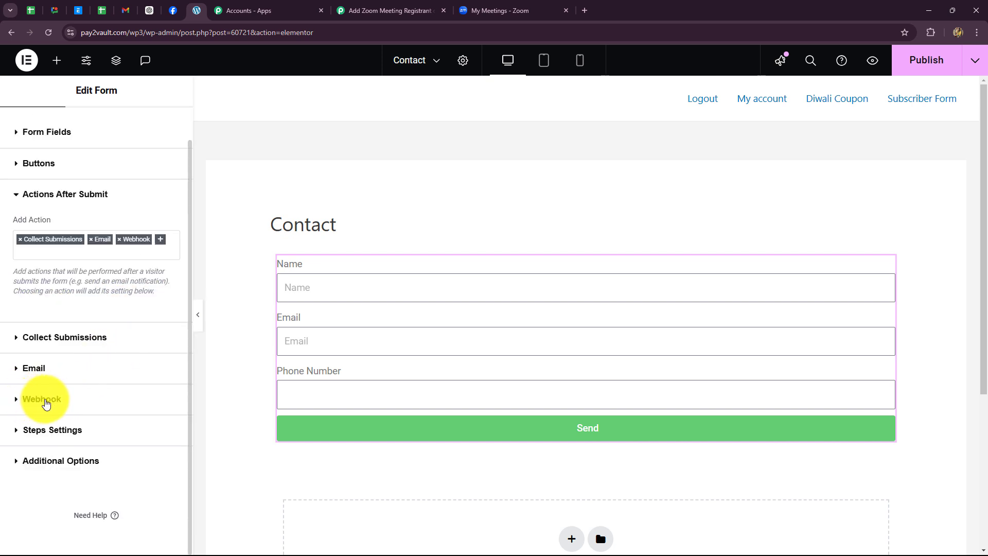
click(45, 400)
click(80, 376)
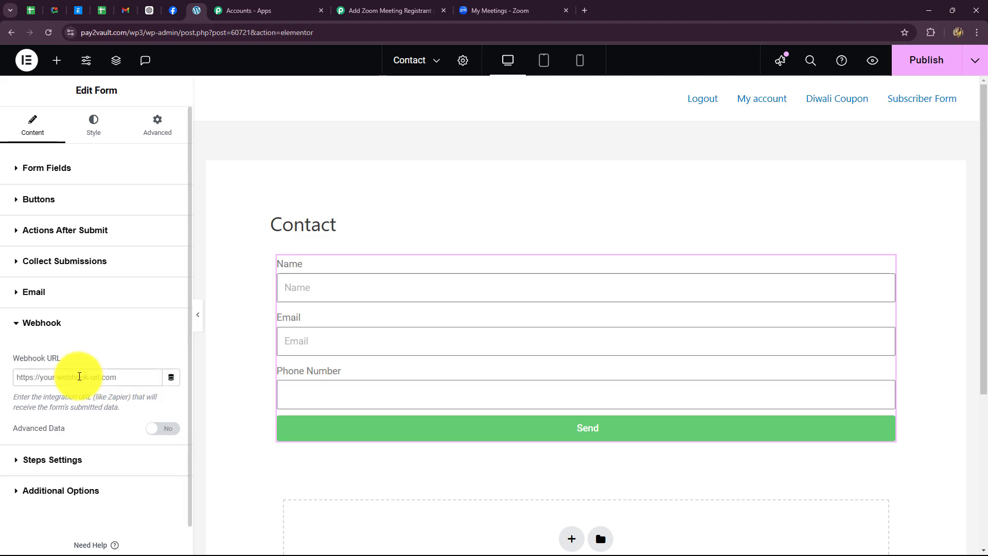
key(ctrl+v)
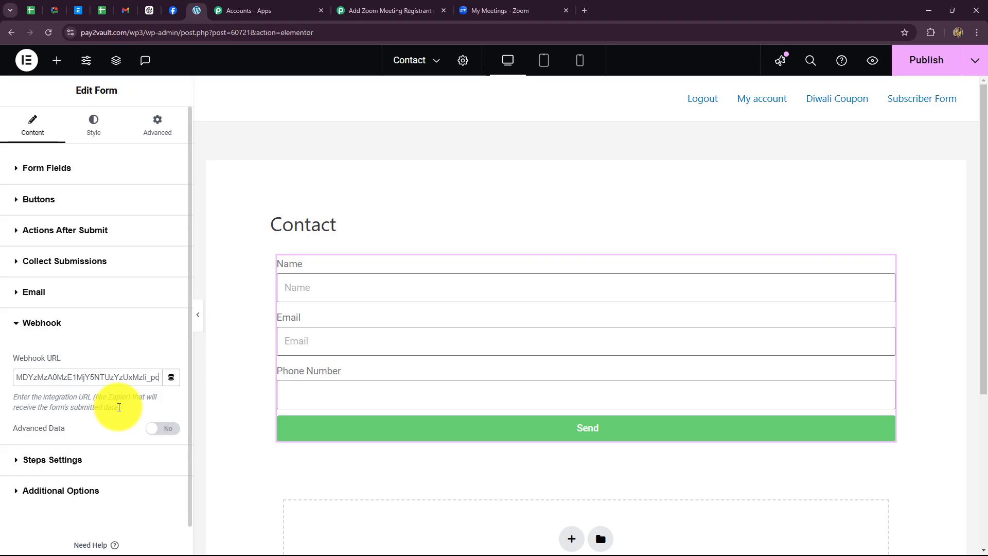
click(922, 72)
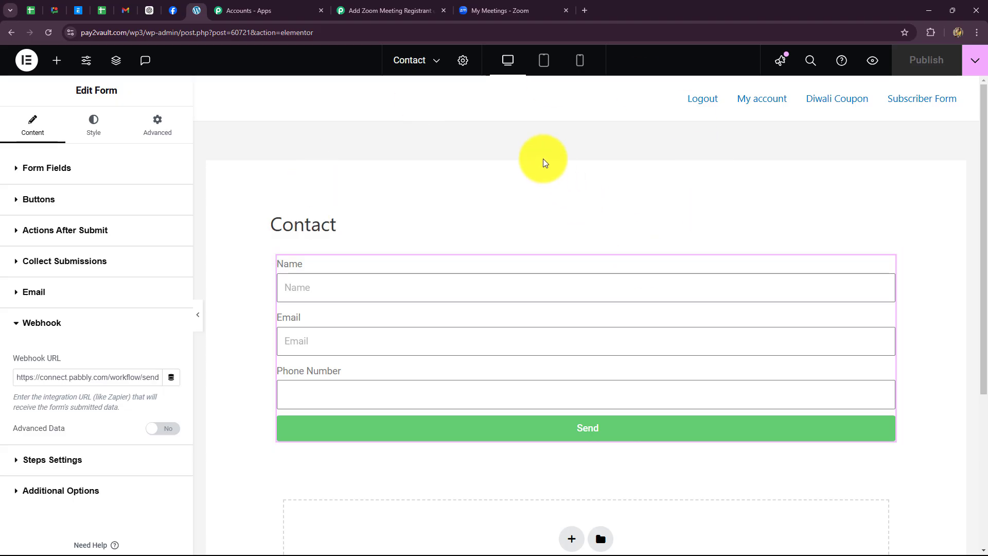
- Confirm the Pabbly trigger is still waiting for a webhook response, then return to Elementor
click(380, 11)
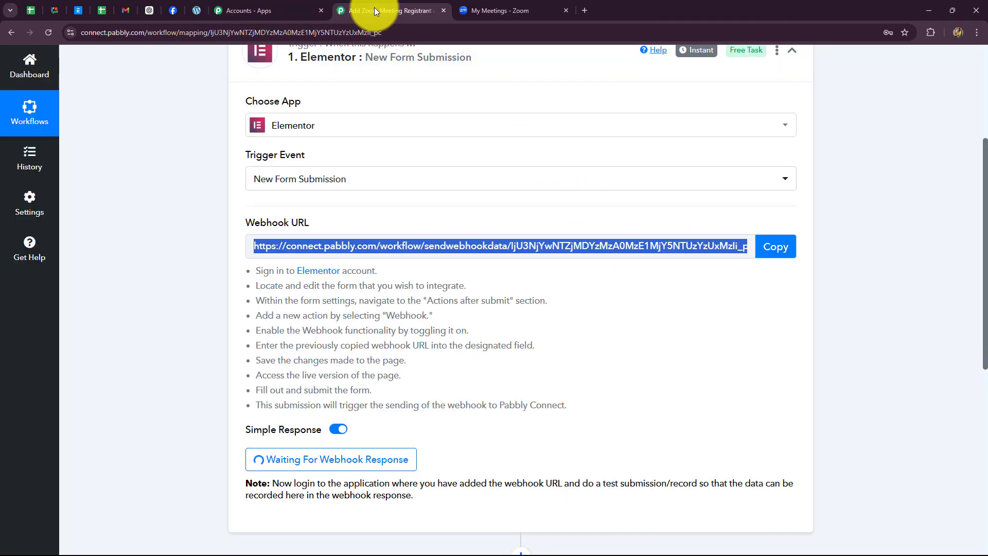
scroll(768, 273, down, 4)
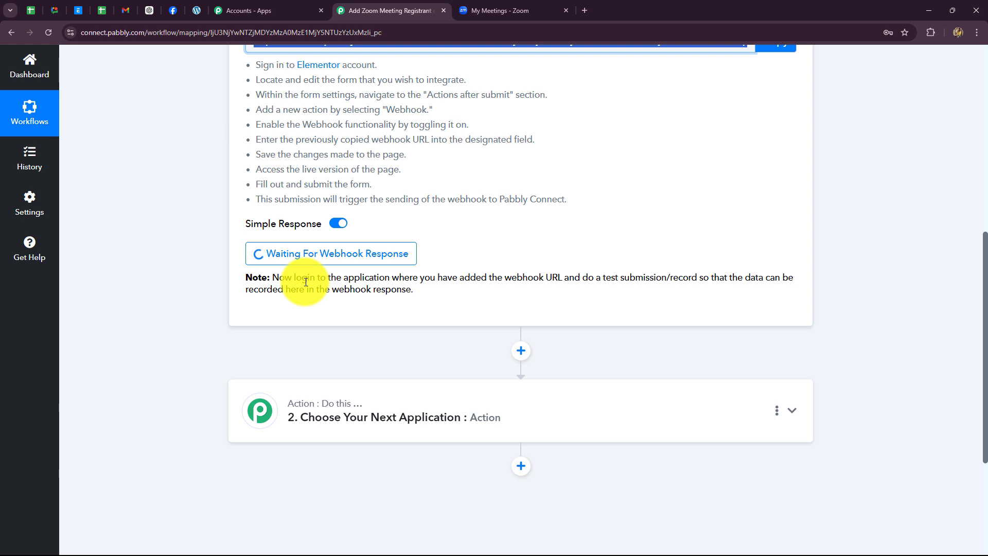
click(196, 10)
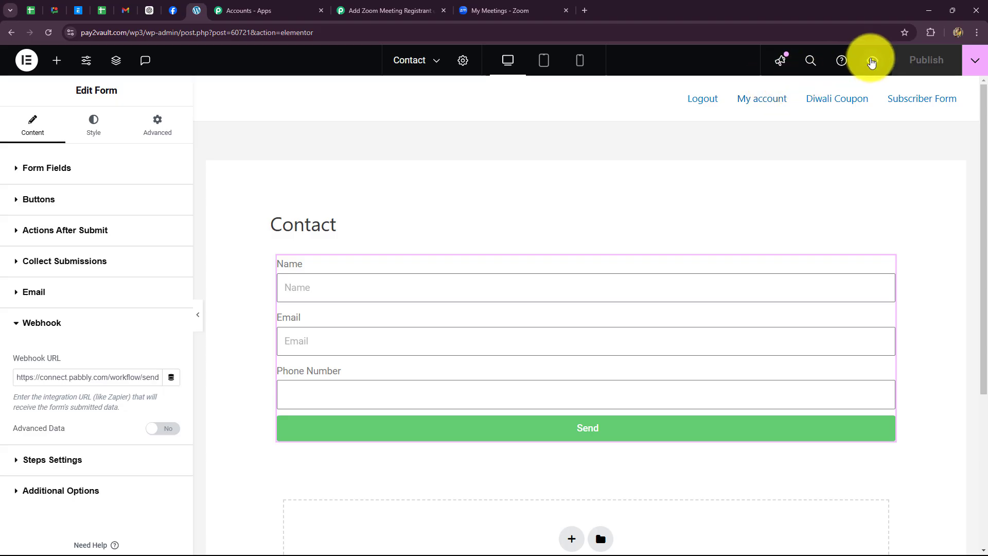
- Submit the Contact page preview form with name 'Latest Client', a test e-mail and a phone number
click(871, 62)
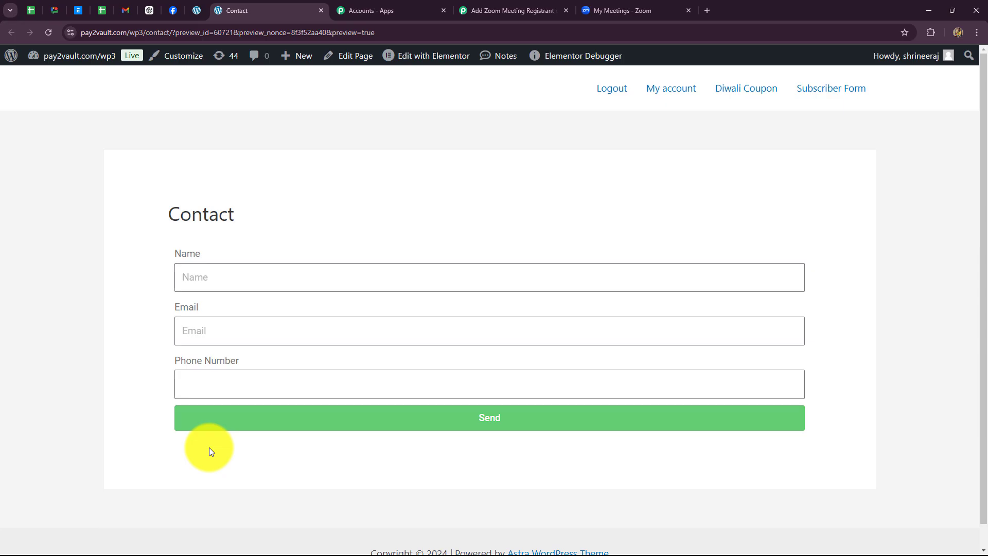
click(230, 281)
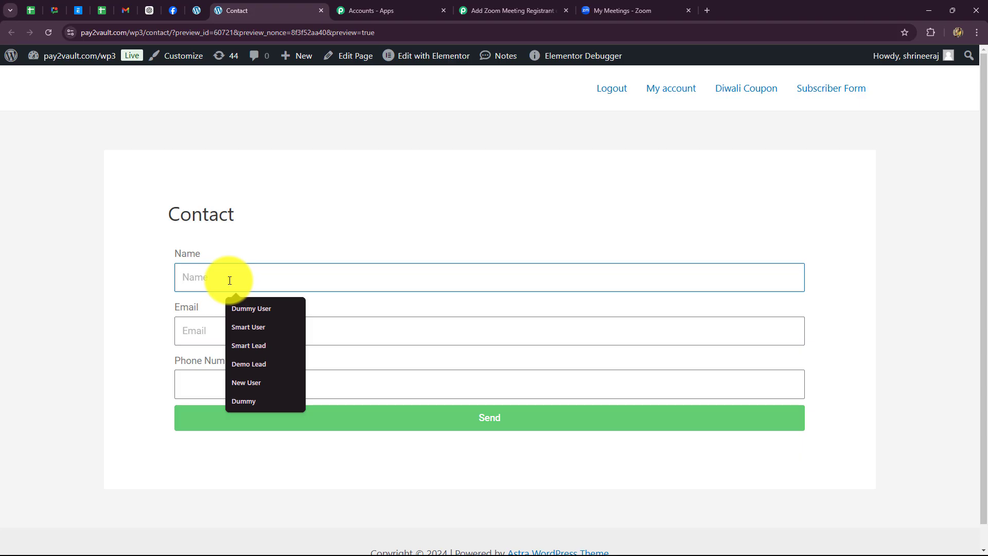
text(Latest Client)
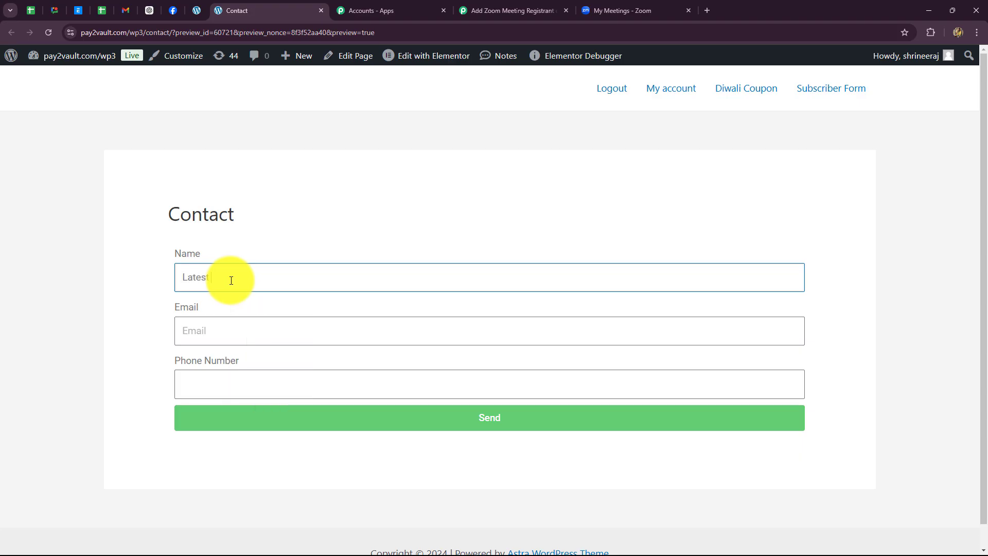
click(215, 333)
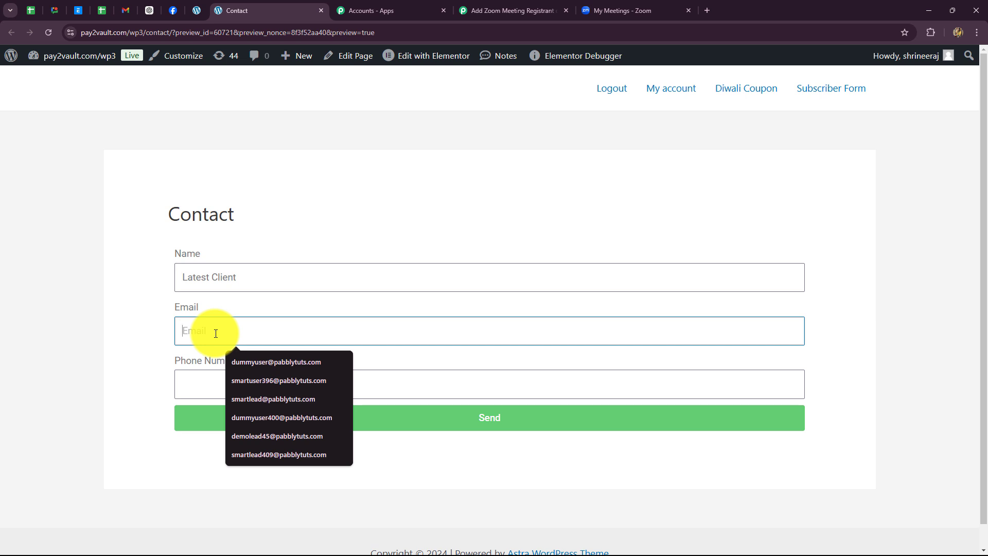
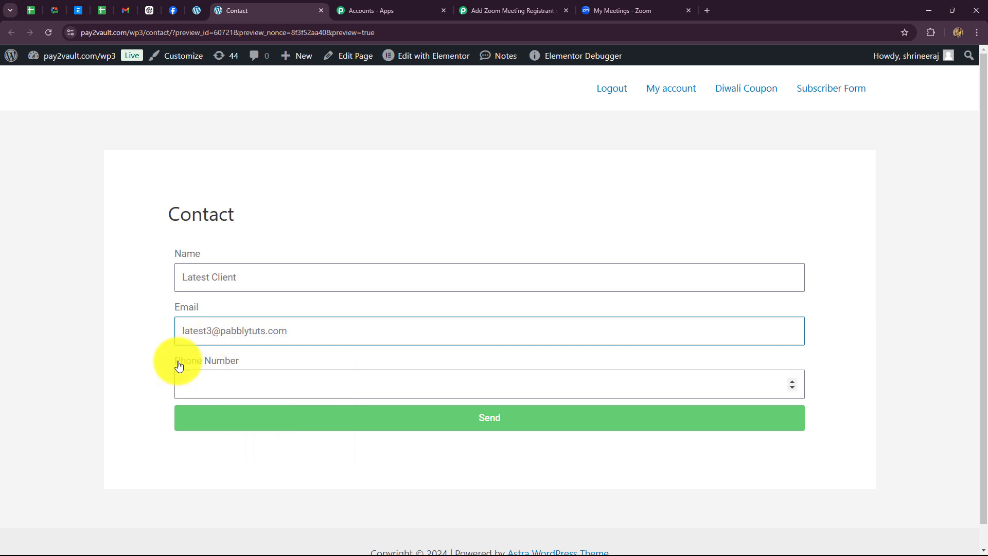
click(200, 392)
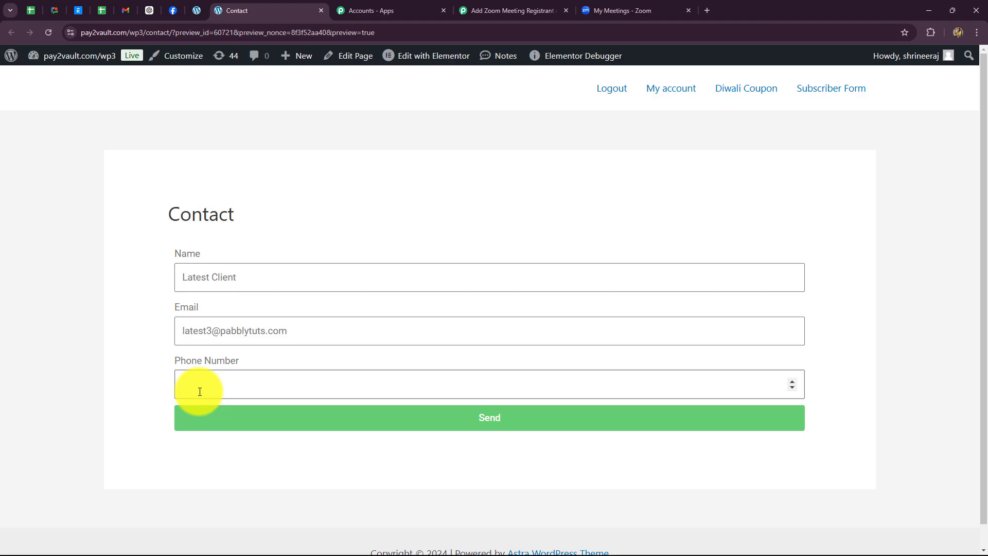
text(7878787878)
click(221, 418)
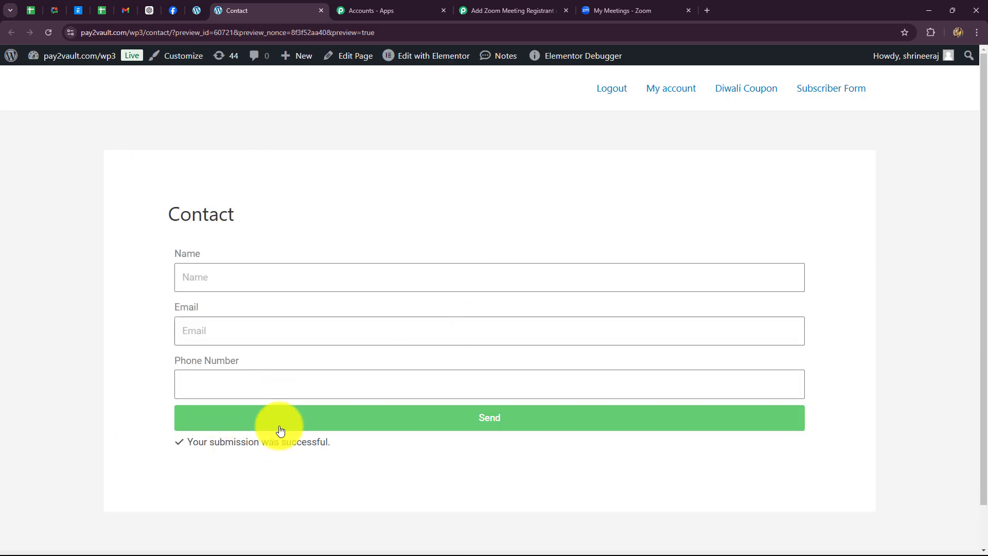
click(502, 7)
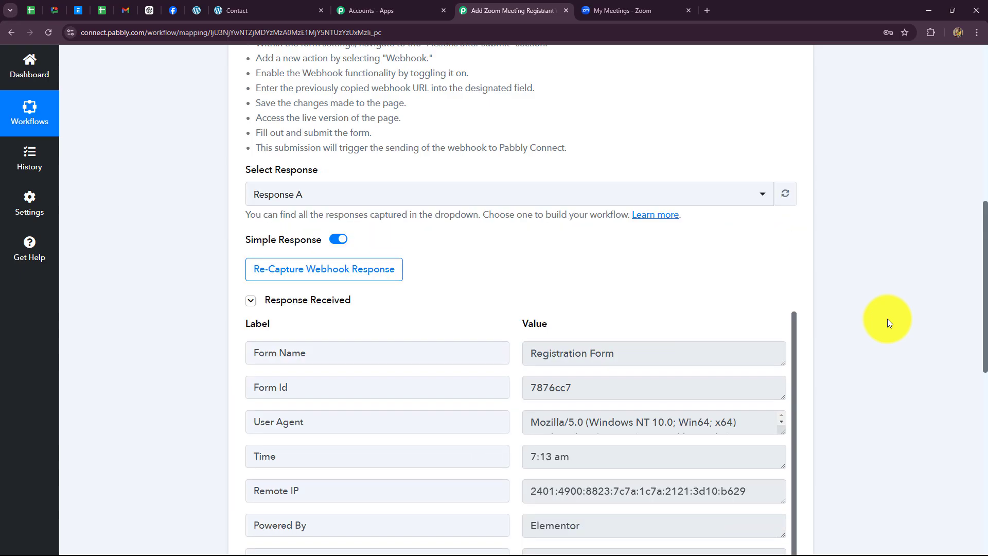
- Review the captured form name, Form Id, submission time, phone, page URL, name and e-mail
scroll(940, 227, down, 3)
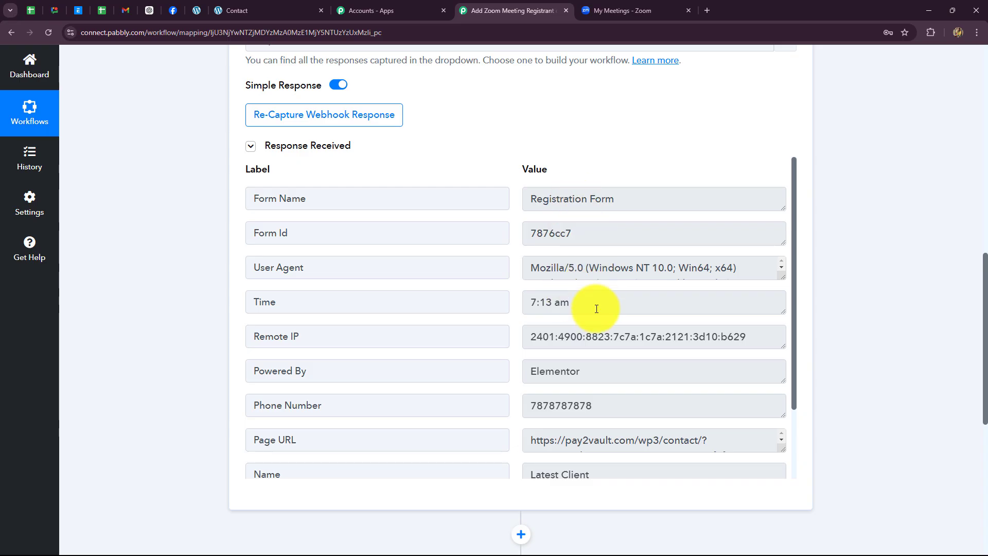
scroll(595, 317, down, 2)
scroll(597, 318, up, 1)
scroll(597, 317, up, 1)
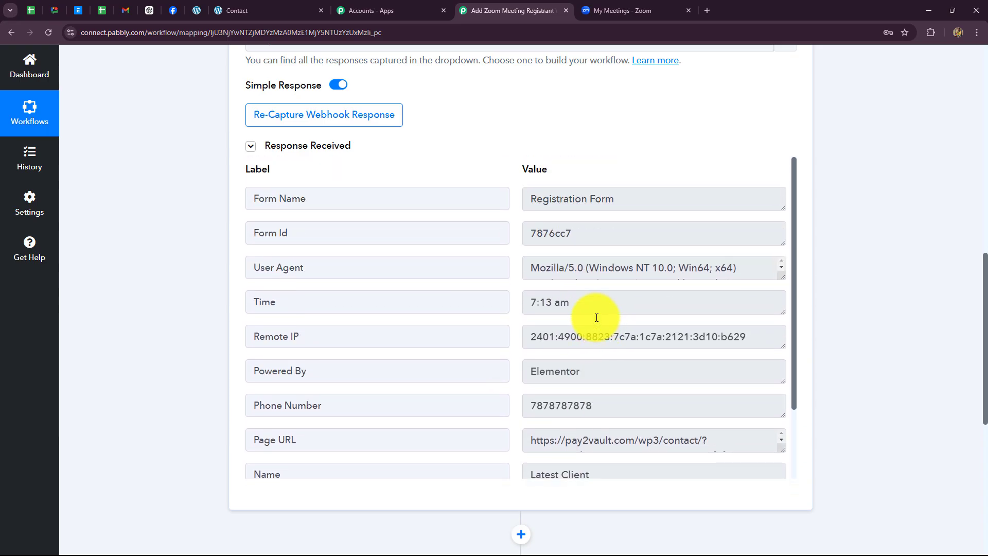
drag(635, 199, 460, 208)
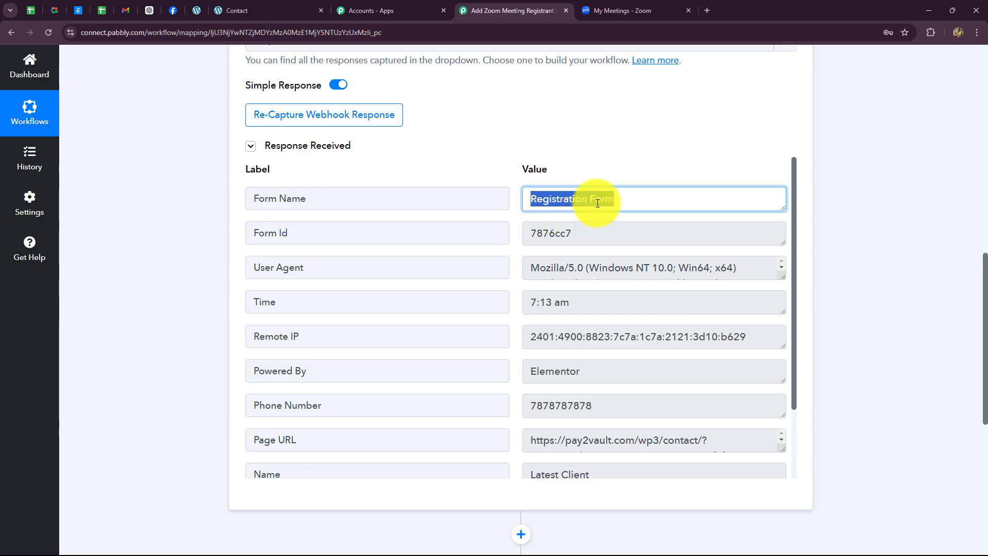
drag(607, 236, 789, 271)
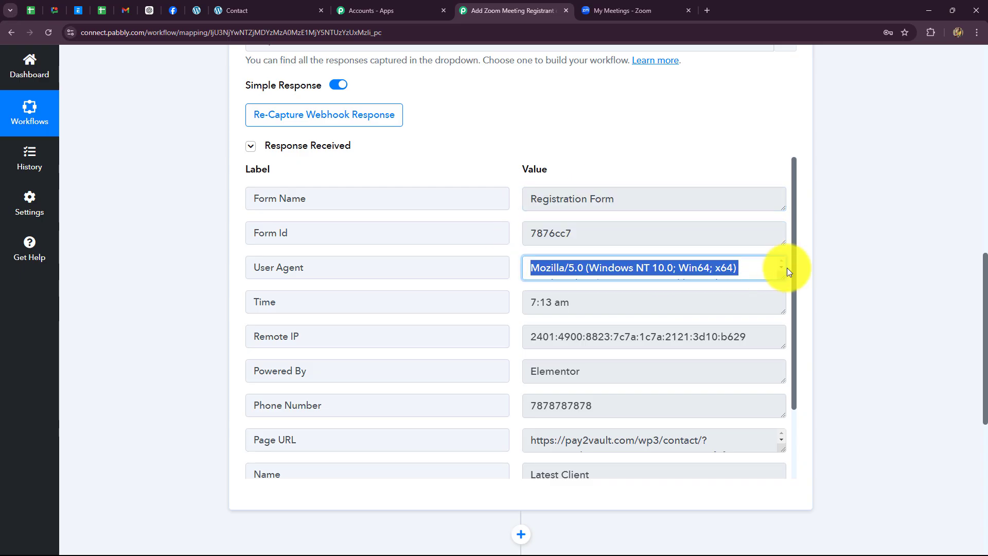
drag(533, 303, 600, 307)
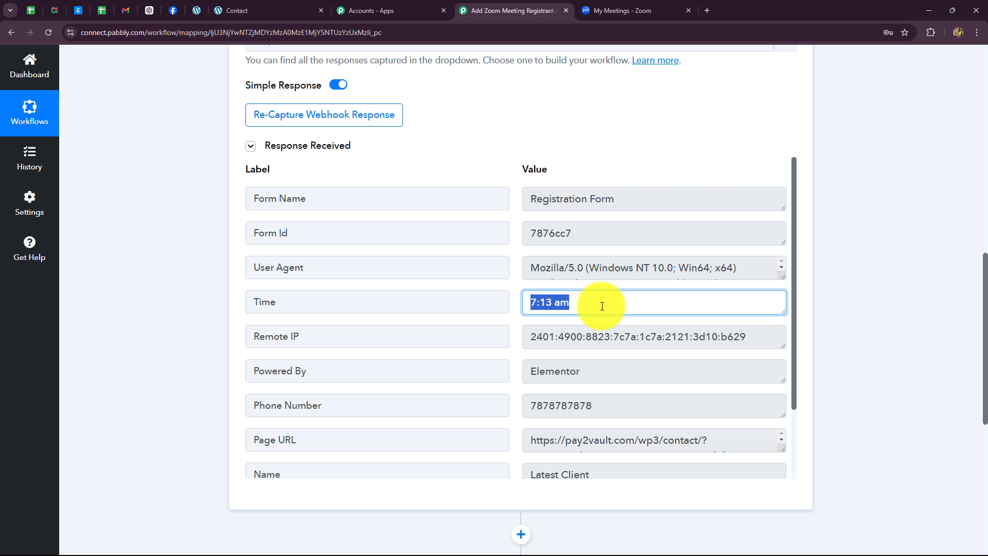
drag(525, 340, 779, 340)
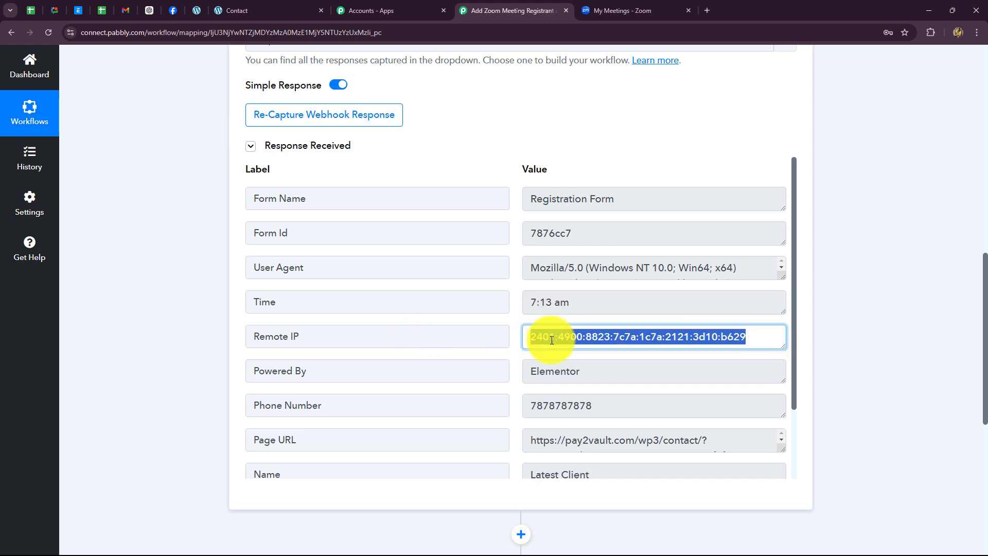
scroll(587, 337, down, 1)
drag(609, 357, 528, 355)
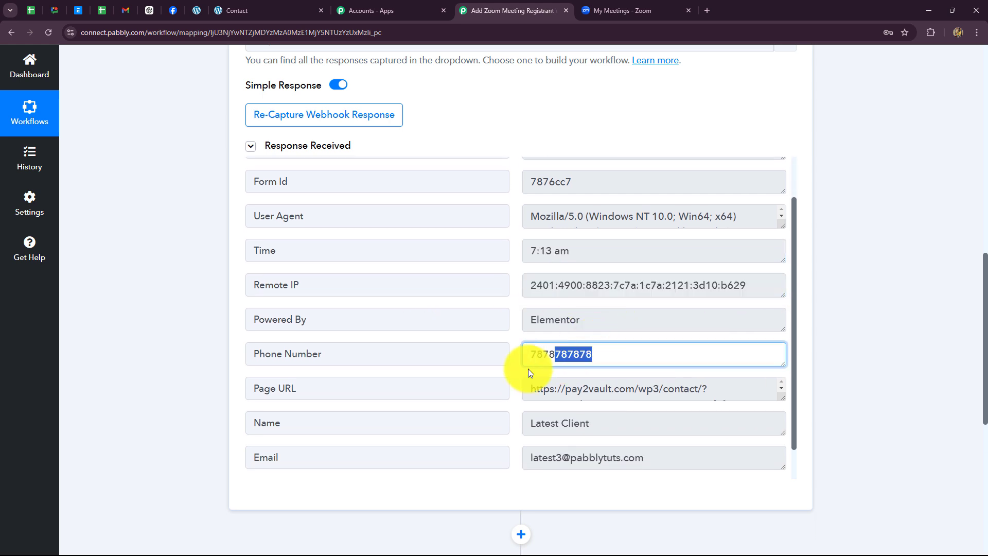
drag(719, 393, 474, 401)
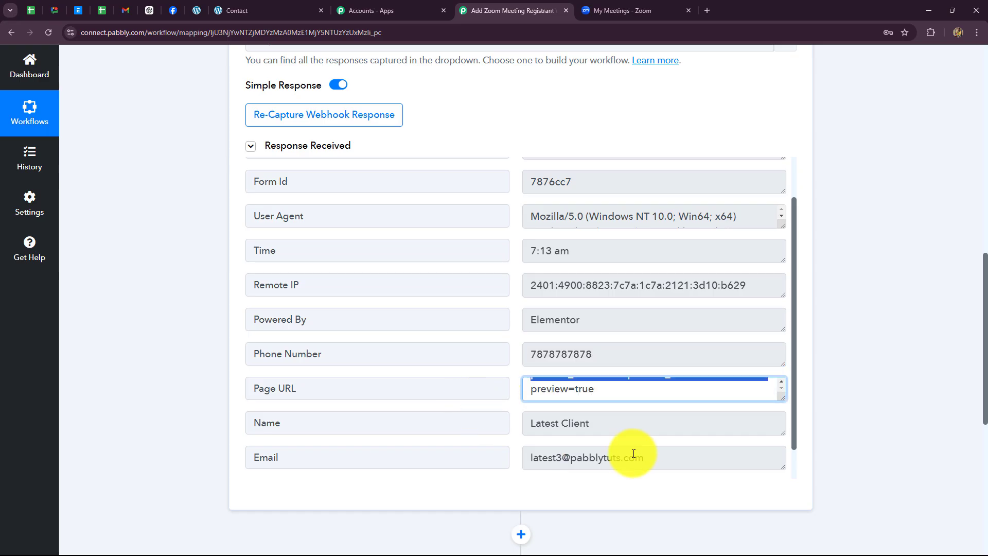
drag(640, 426, 510, 430)
drag(664, 459, 502, 462)
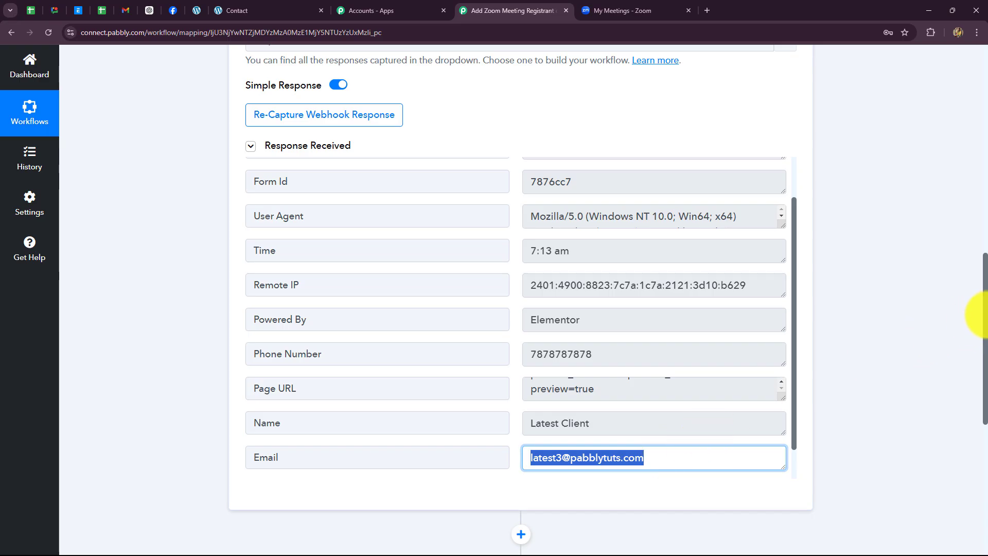
scroll(974, 325, up, 9)
- Collapse the completed Elementor New Form Submission trigger step
click(231, 16)
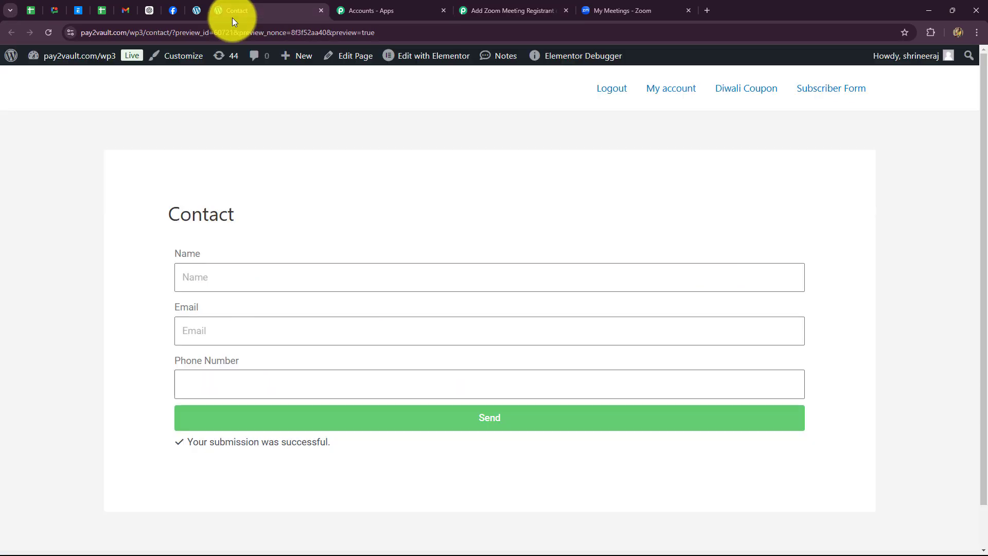
click(512, 10)
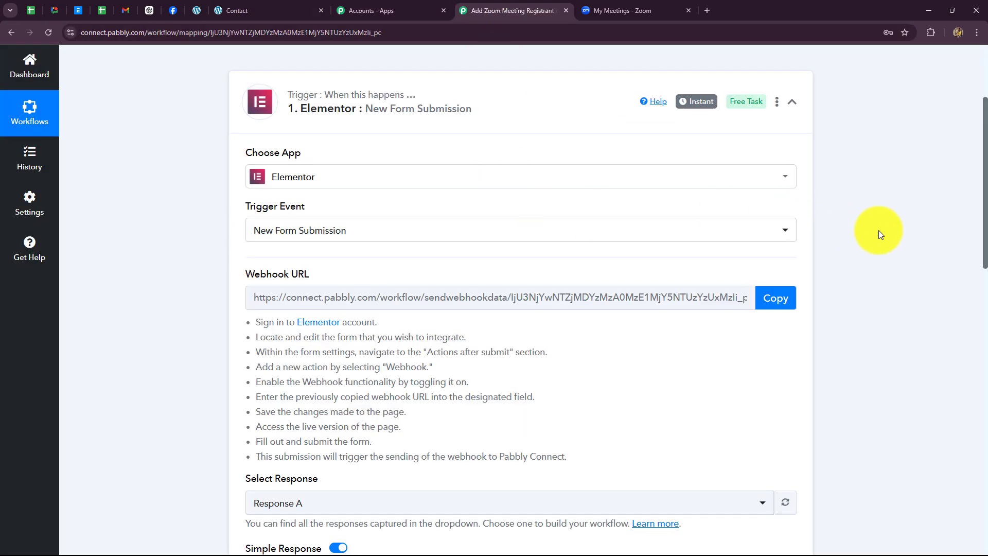
click(791, 102)
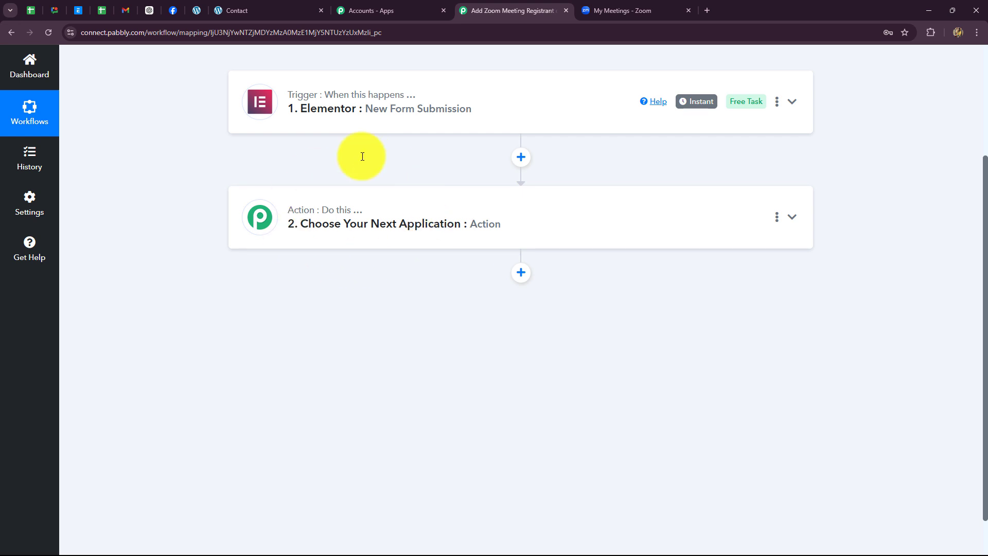
- Choose Zoom as the app for the action step
click(613, 13)
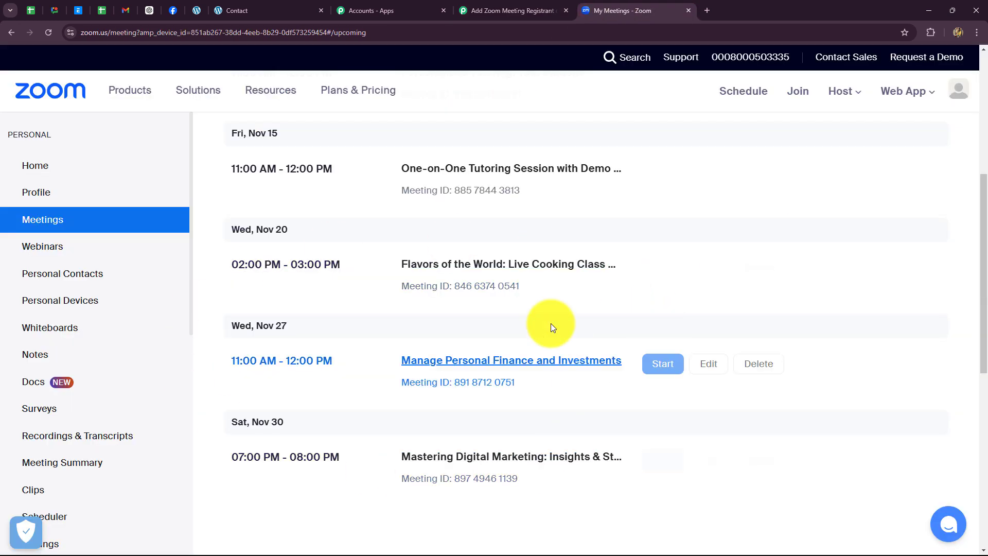
click(480, 19)
click(380, 242)
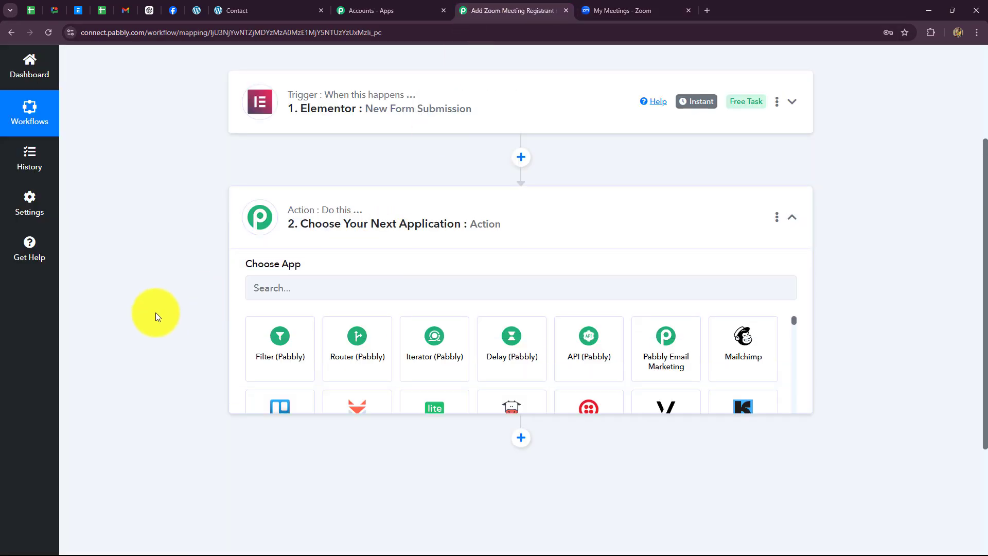
click(258, 263)
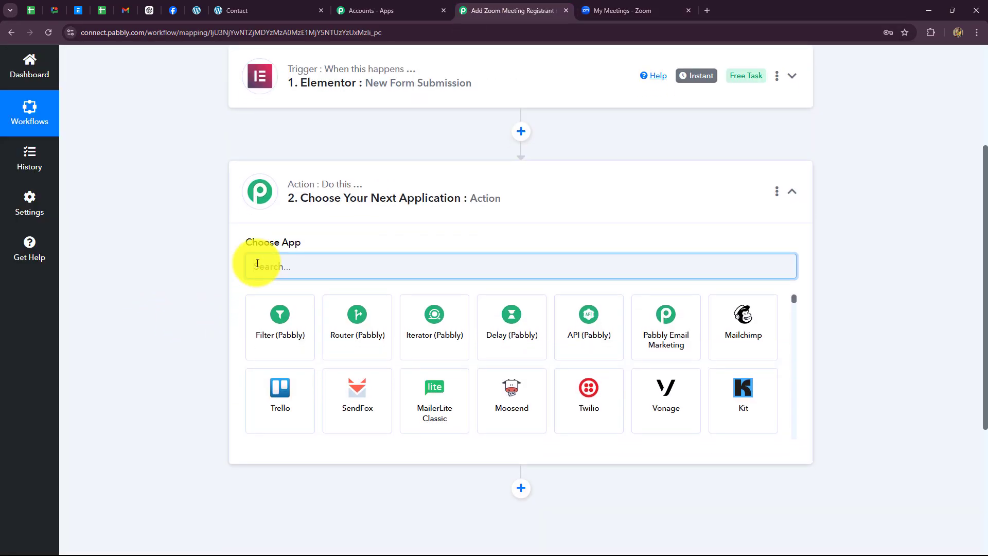
text(Zoo)
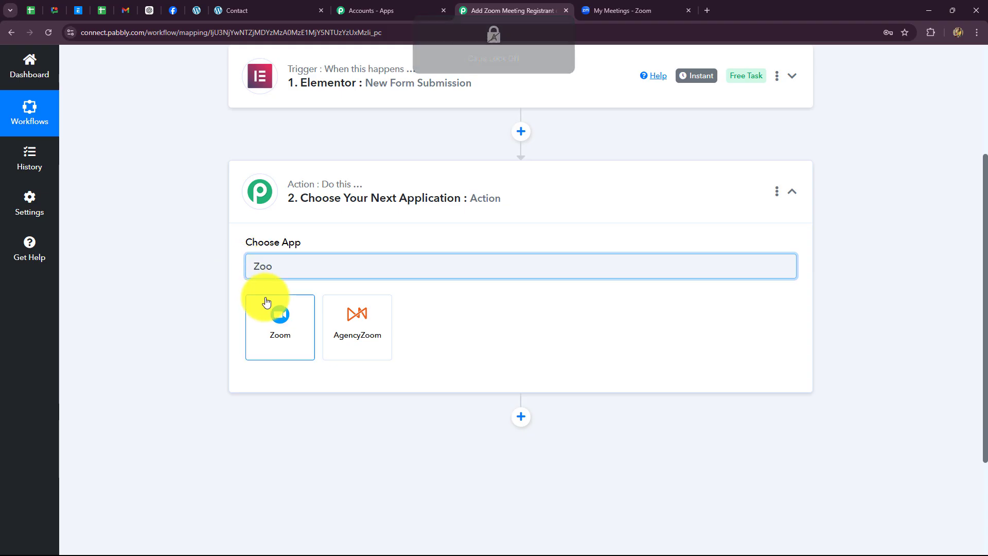
click(278, 316)
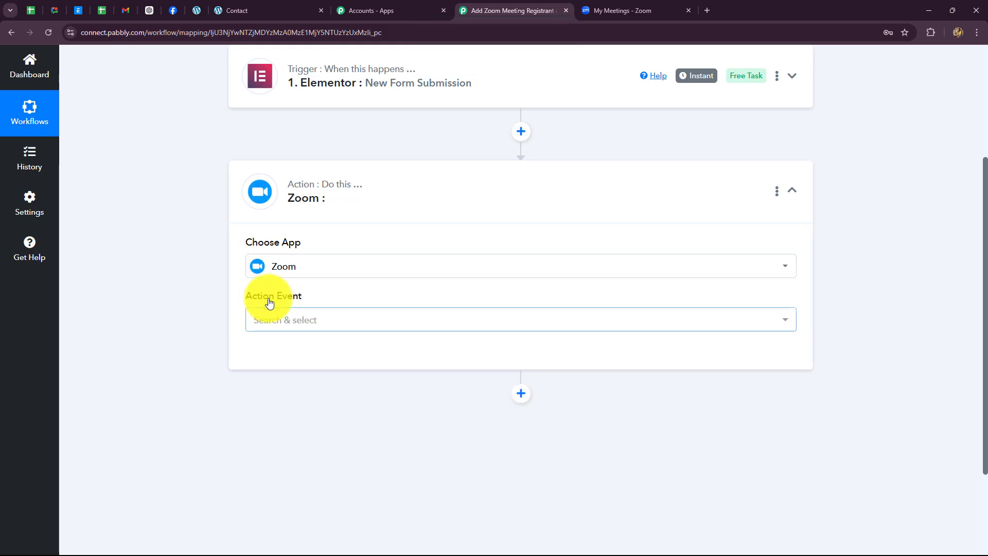
- Set the Zoom action event to Add Meeting Registrant and begin connecting an account
click(278, 320)
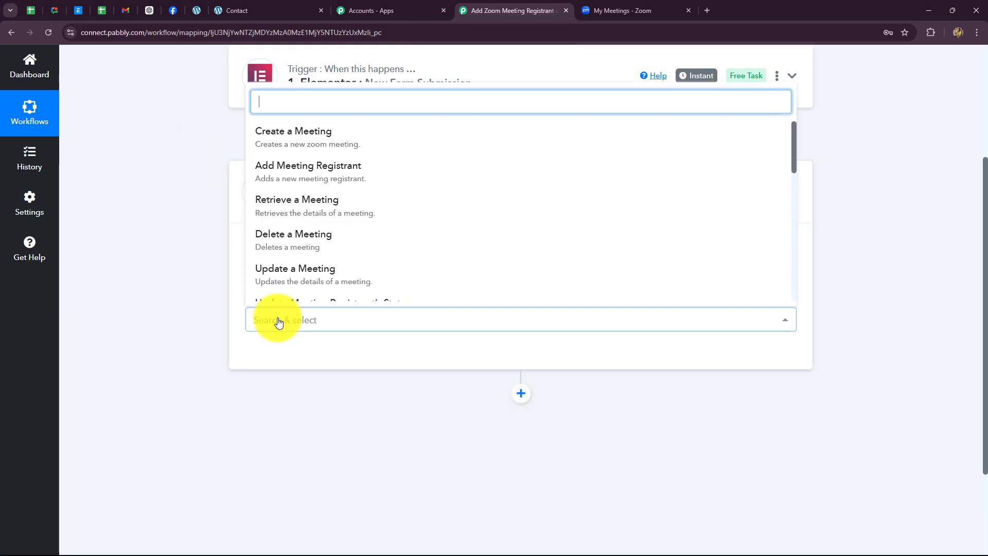
click(272, 178)
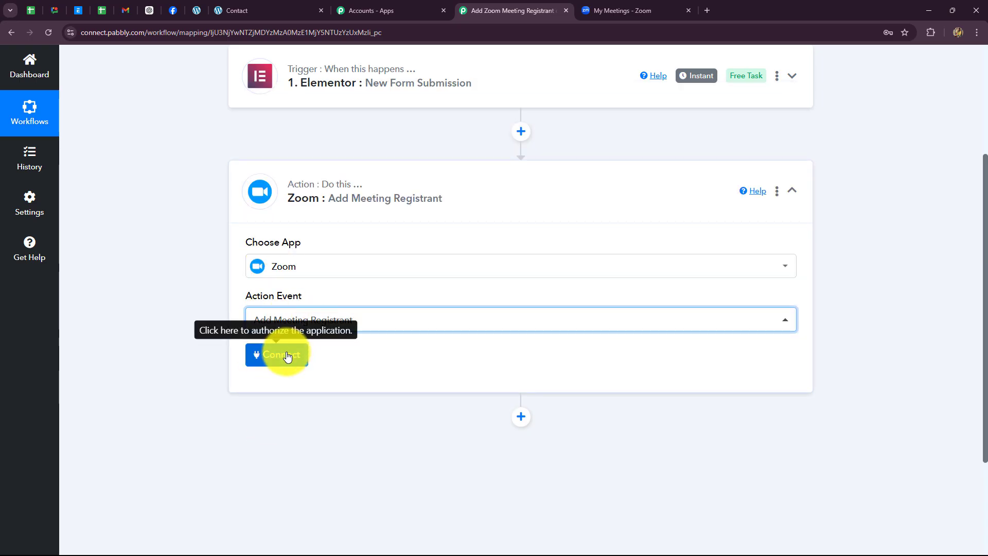
click(271, 354)
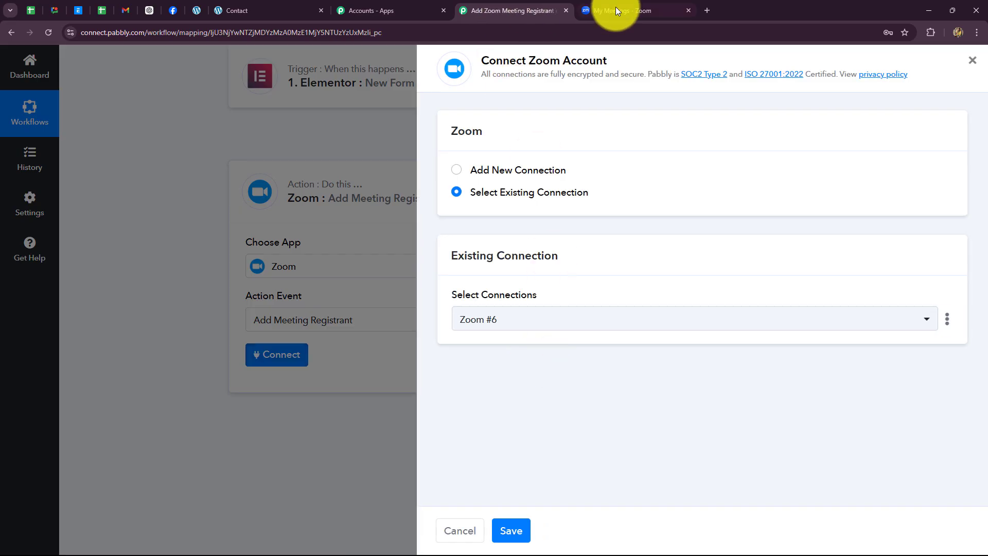
- Add a new Zoom connection named Zoom #7 and authorize it with Connect With Zoom
click(616, 9)
click(486, 15)
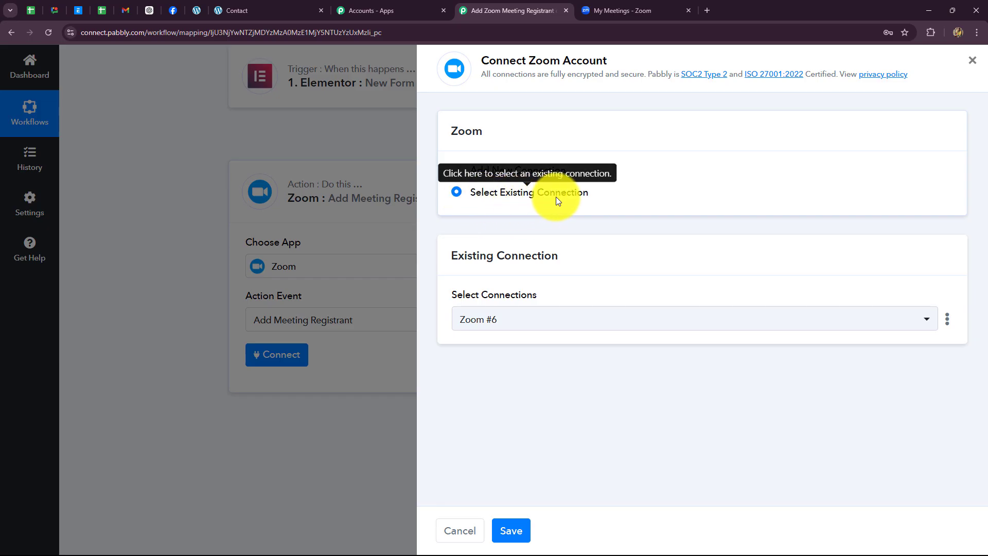
click(456, 171)
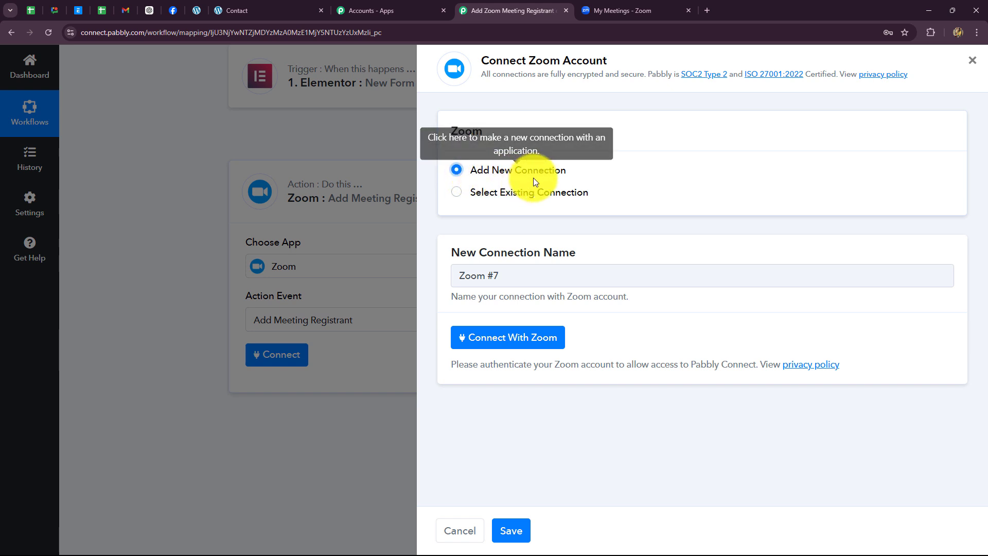
click(489, 338)
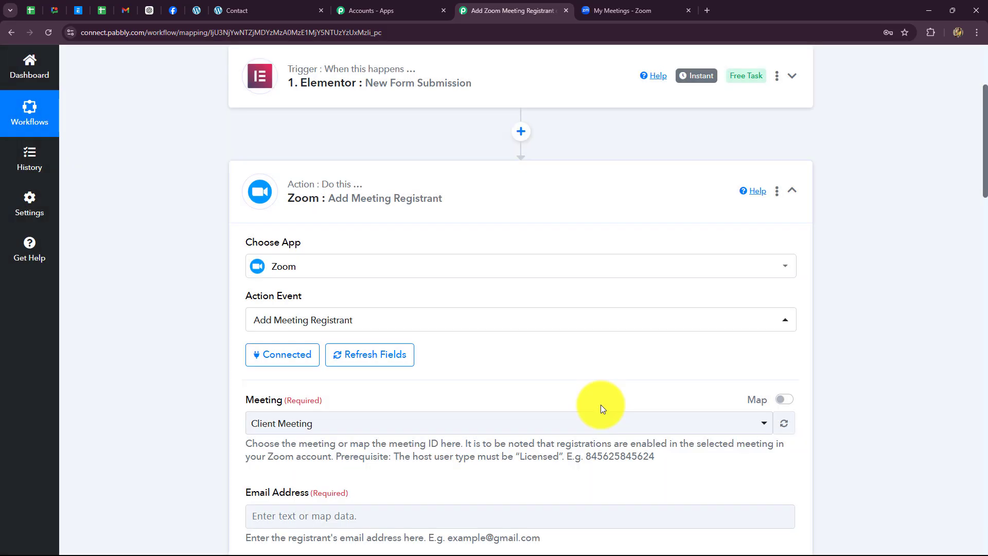
scroll(601, 404, down, 10)
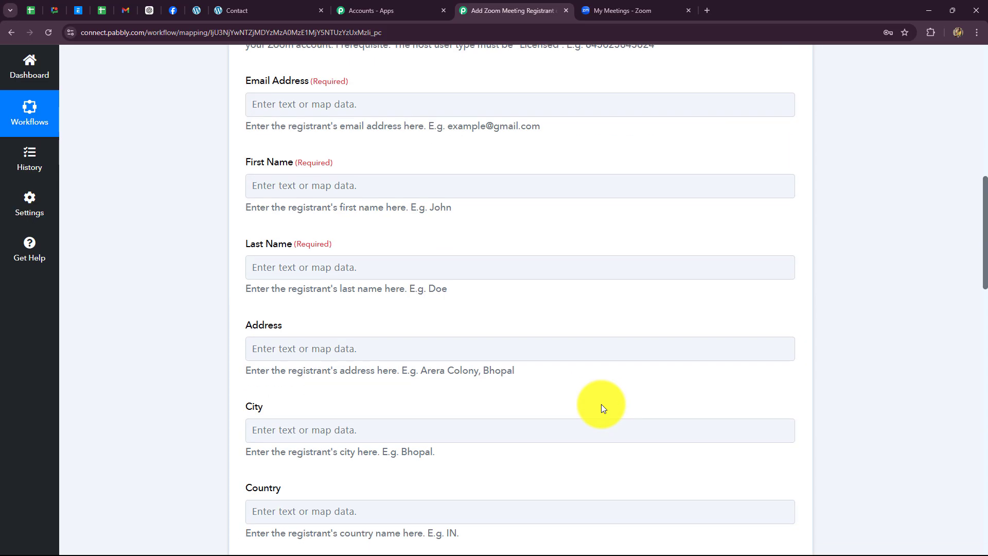
scroll(601, 403, up, 9)
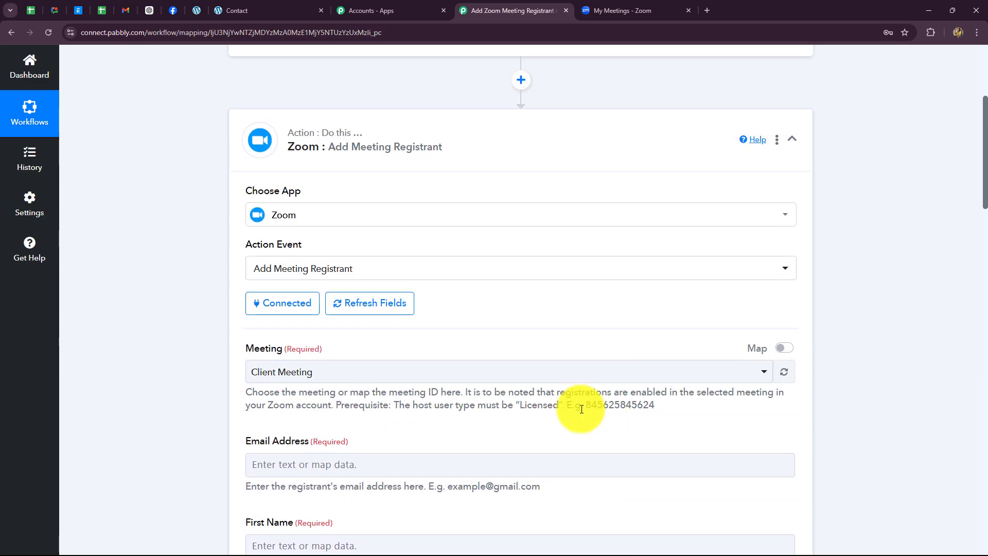
scroll(426, 400, down, 2)
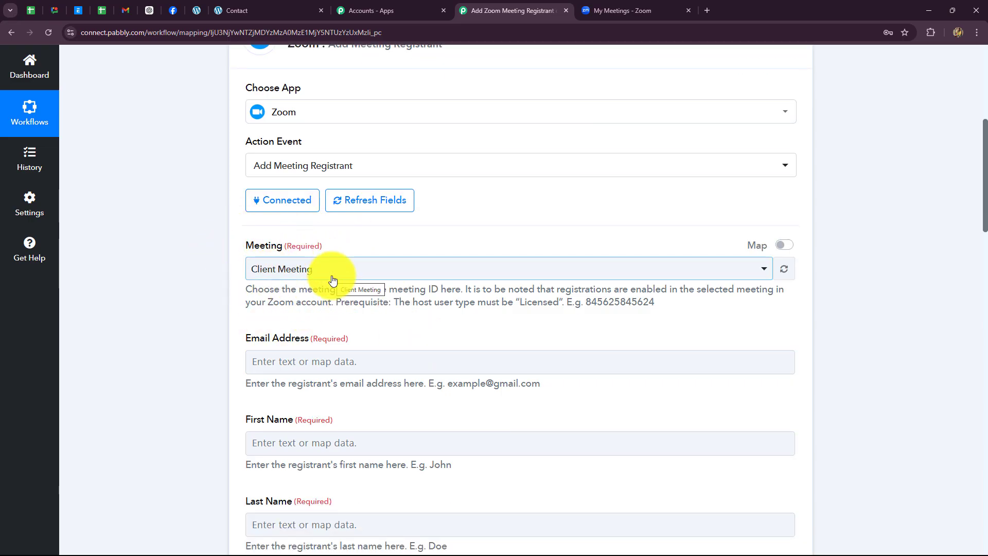
- Scroll the Zoom upcoming meetings list to find Manage Personal Finance and Investments
click(602, 14)
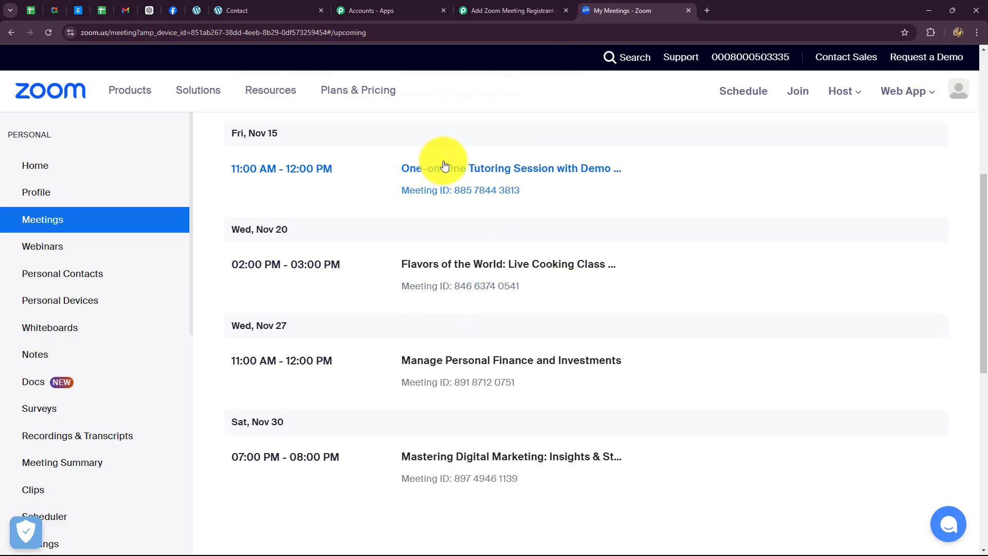
scroll(421, 283, up, 3)
scroll(421, 286, down, 8)
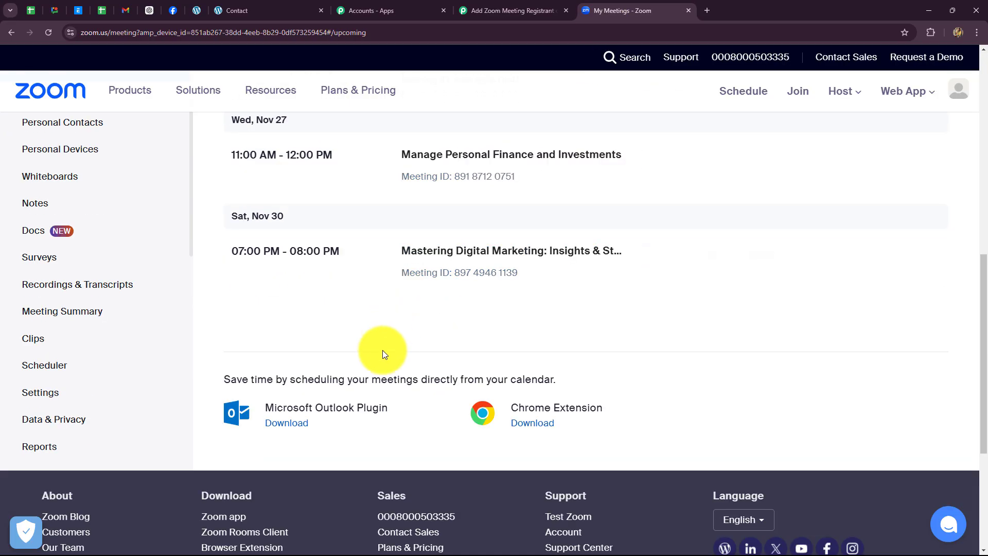
scroll(381, 353, up, 3)
scroll(382, 350, up, 1)
mouse_move(425, 382)
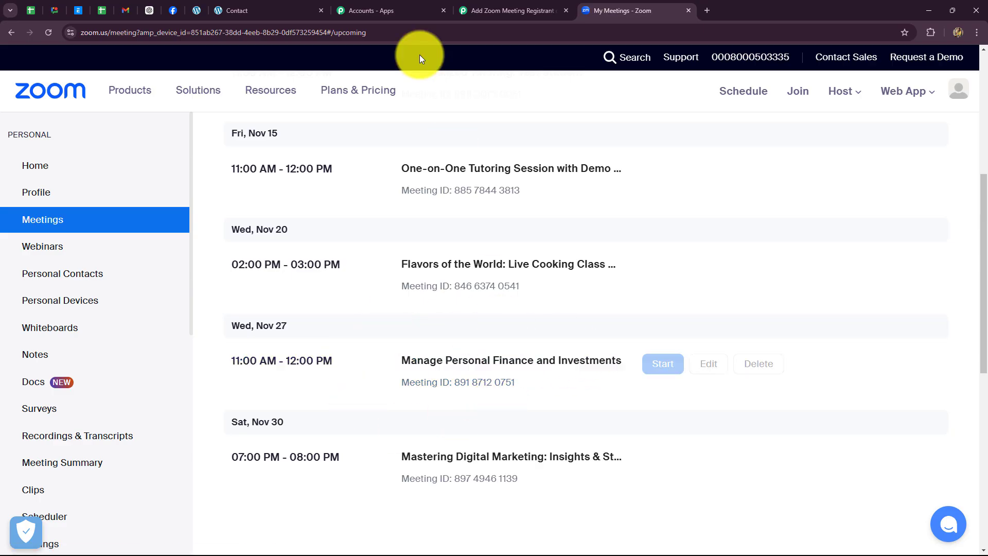
- Select 'Manage Personal Finance and Investments' in the Zoom step's Meeting dropdown
click(498, 8)
click(327, 269)
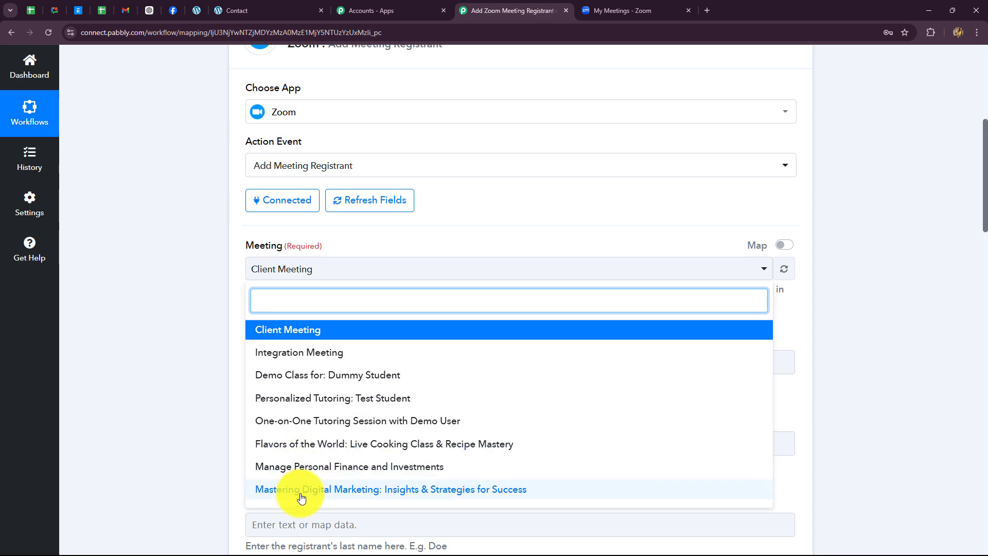
click(300, 469)
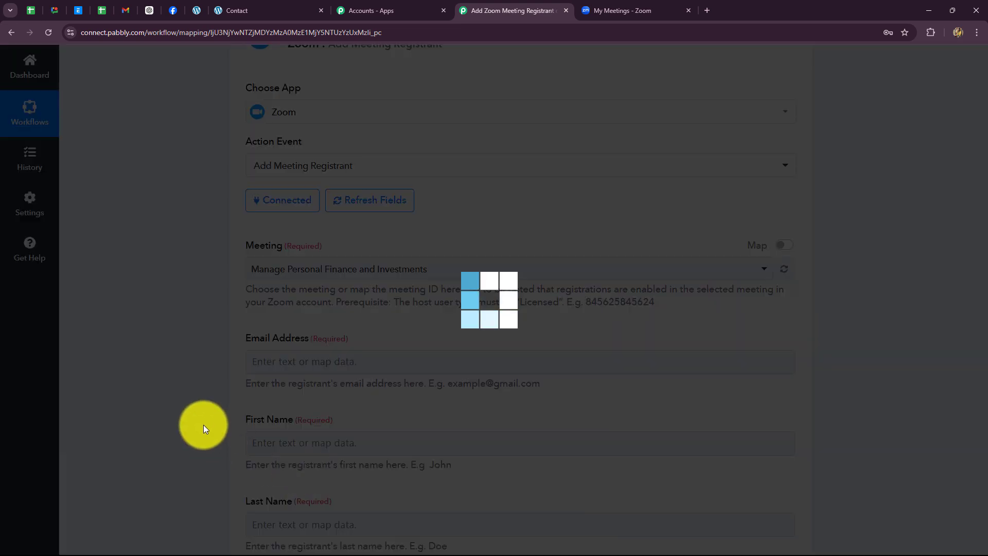
scroll(178, 292, down, 2)
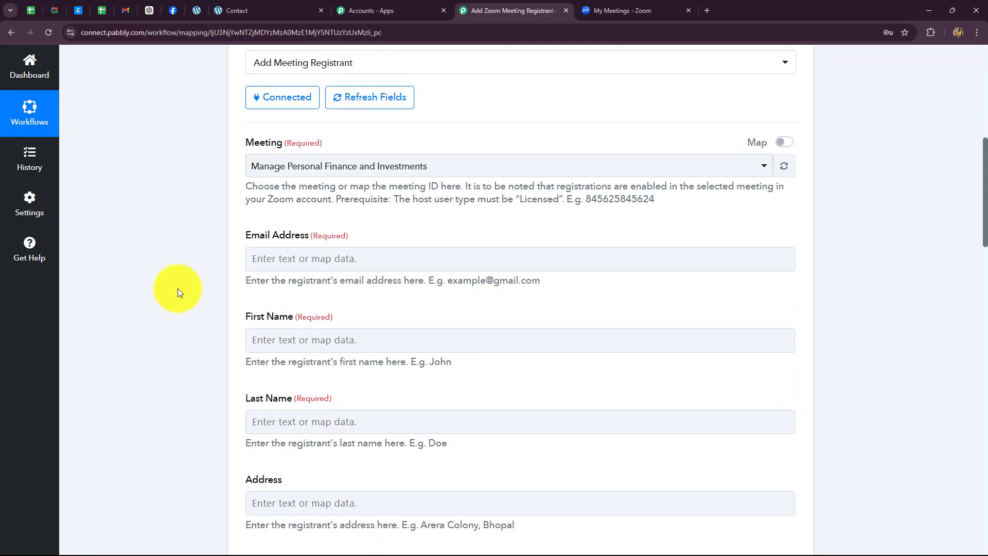
click(403, 271)
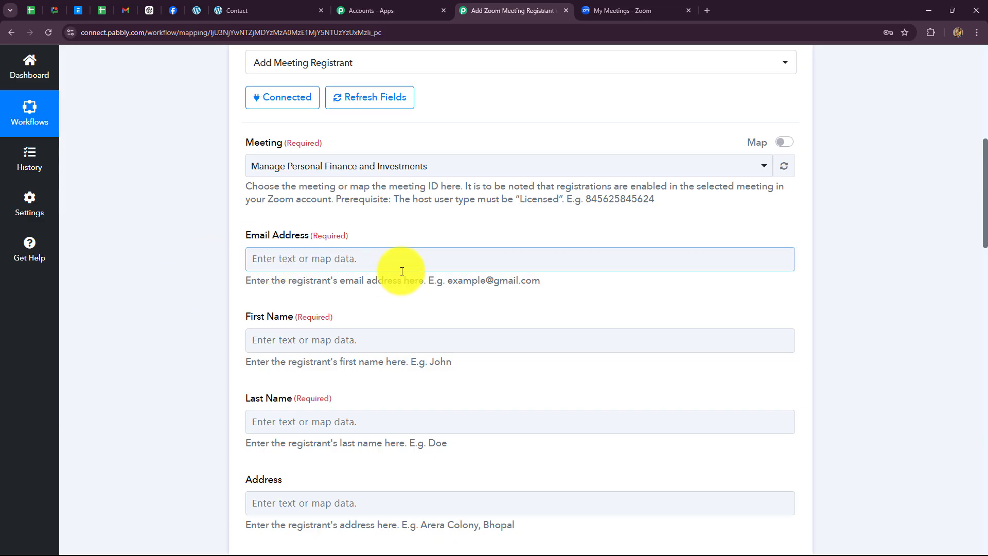
scroll(402, 272, down, 1)
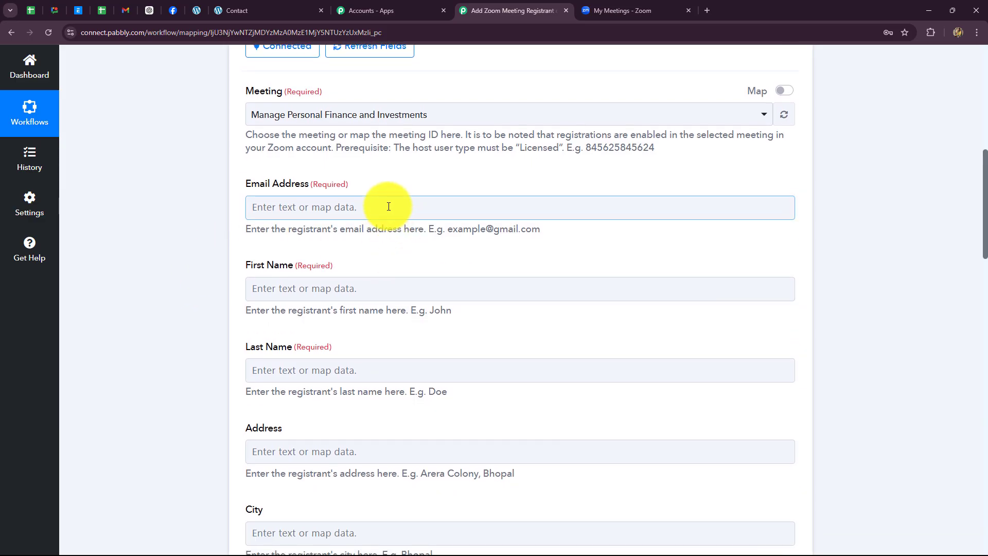
- Map the Elementor submission's Email into the registrant's Email Address field
click(389, 207)
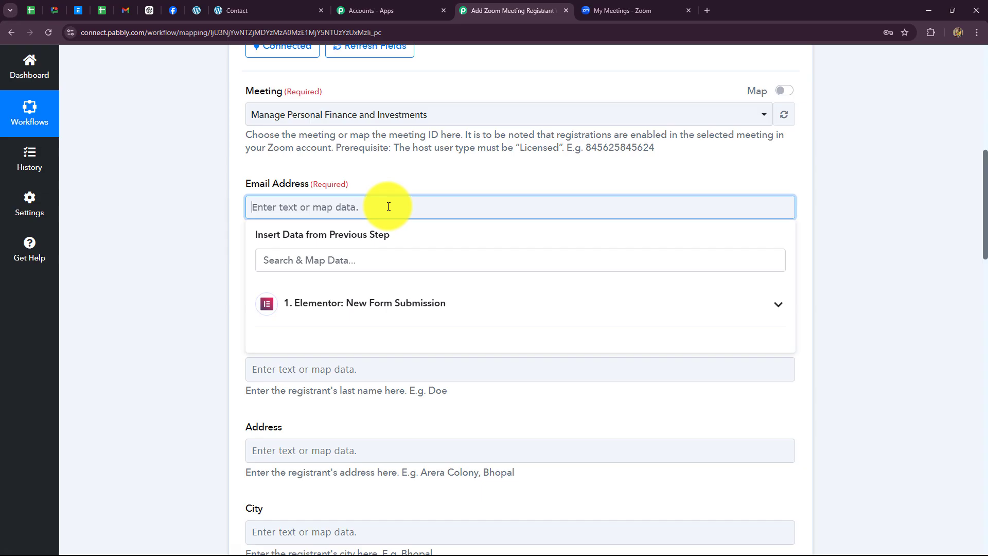
click(355, 309)
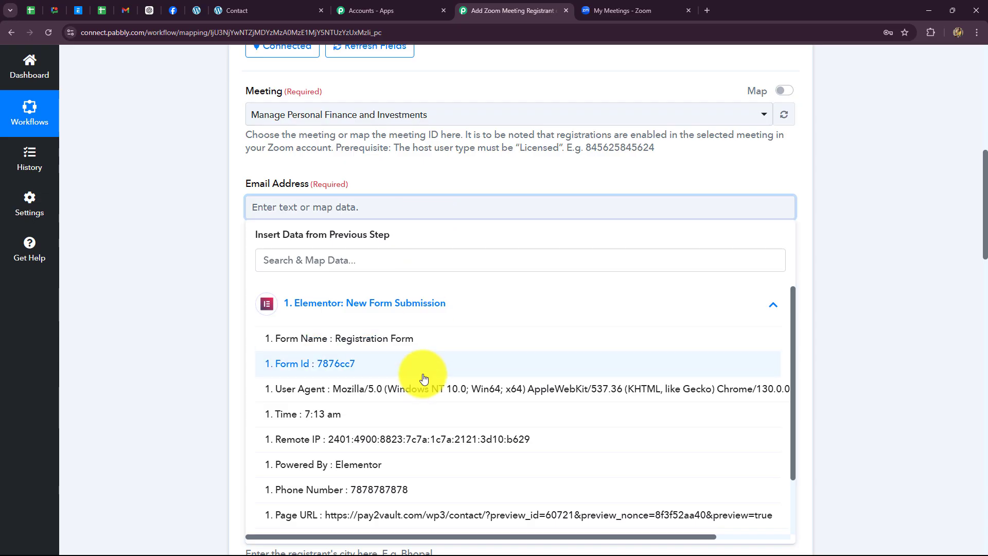
scroll(419, 379, down, 1)
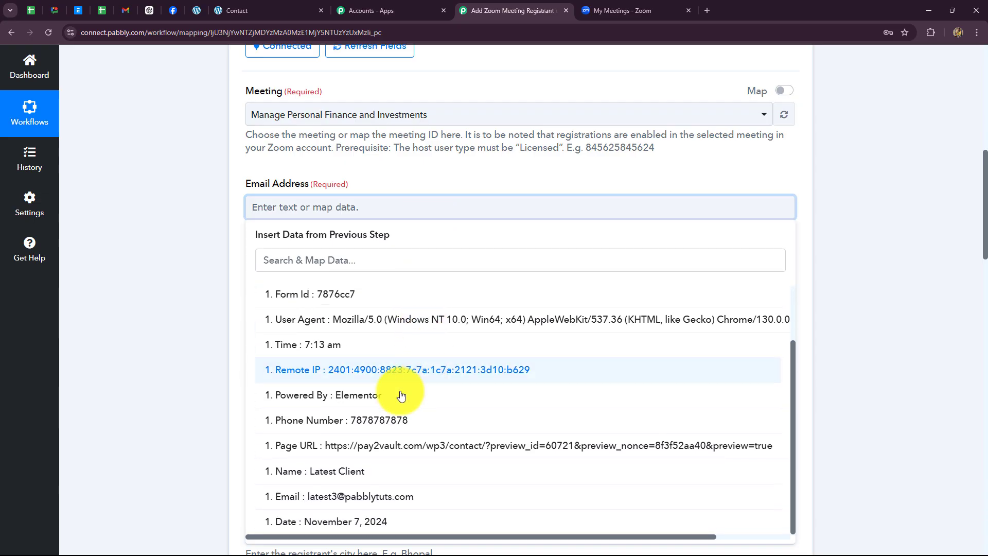
click(353, 500)
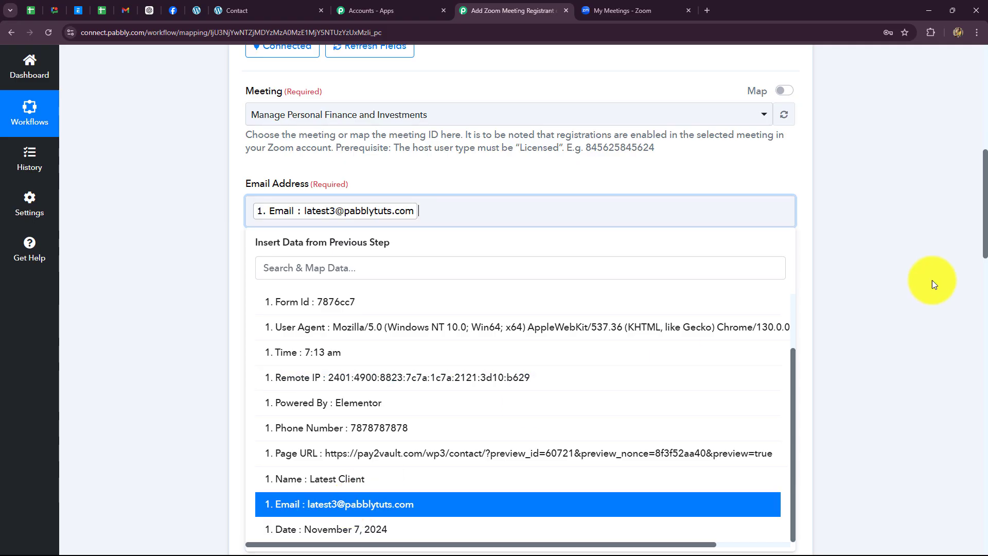
click(947, 269)
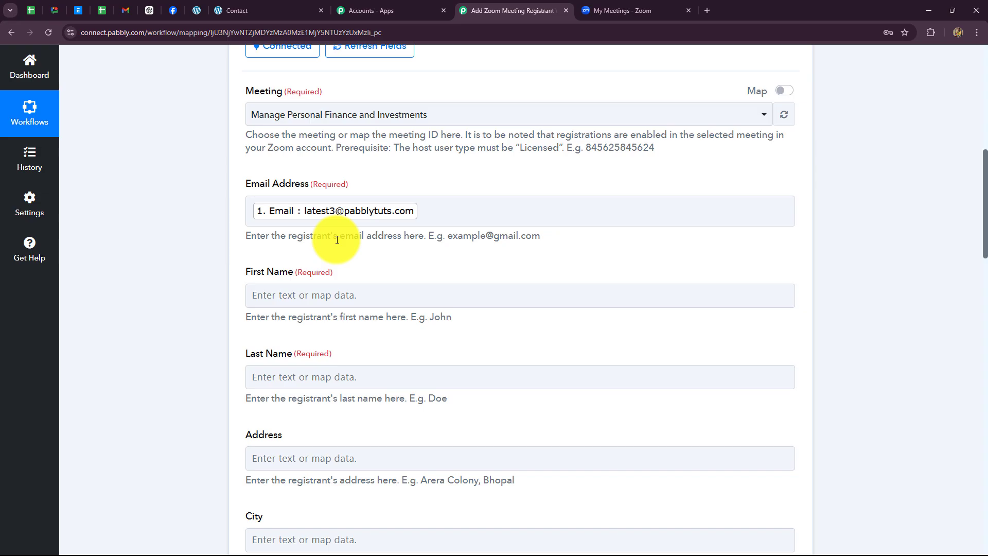
- Open the First Name field's Elementor data list, then close it without choosing a value
scroll(458, 180, down, 2)
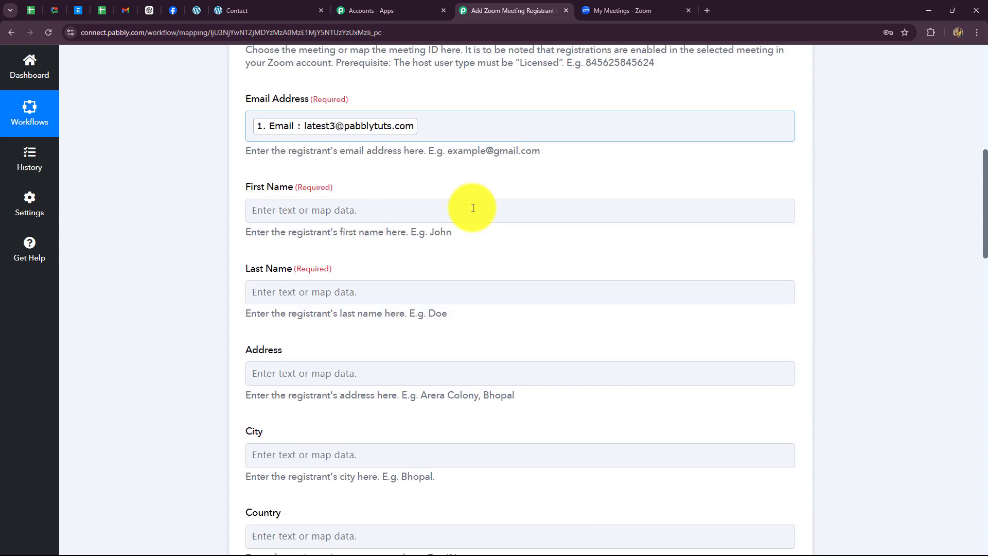
click(389, 203)
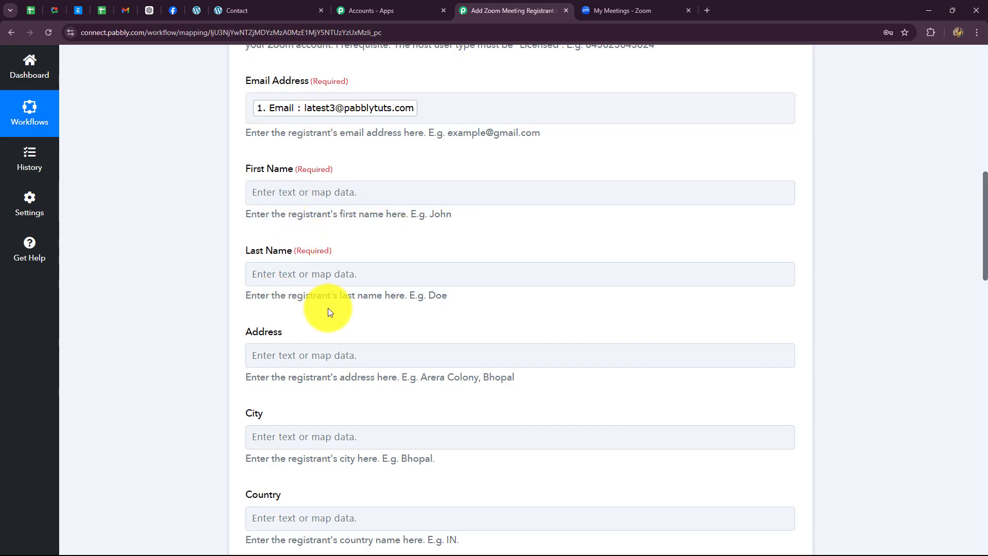
scroll(330, 312, down, 4)
scroll(329, 309, up, 6)
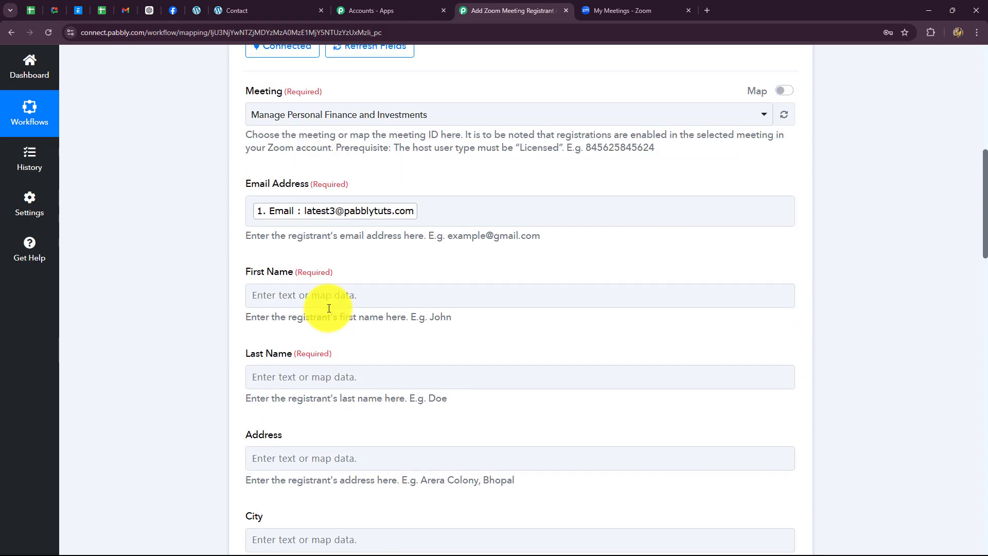
click(331, 288)
click(331, 389)
scroll(339, 451, down, 1)
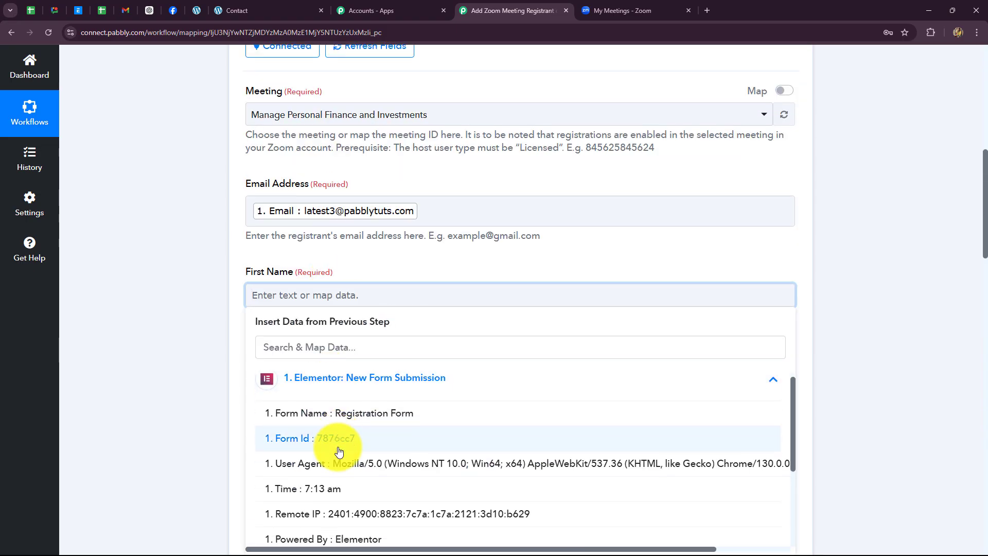
scroll(339, 452, down, 3)
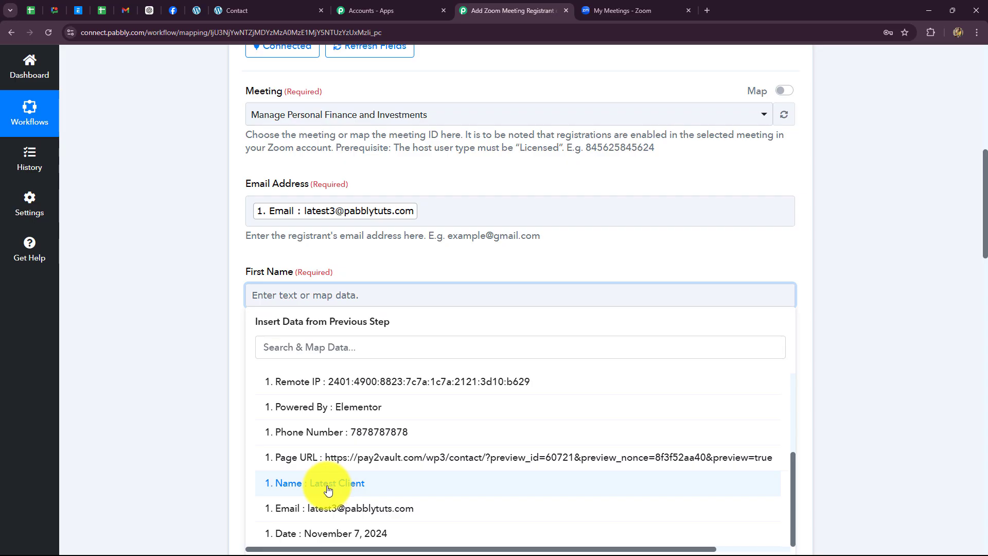
click(910, 276)
scroll(869, 272, up, 7)
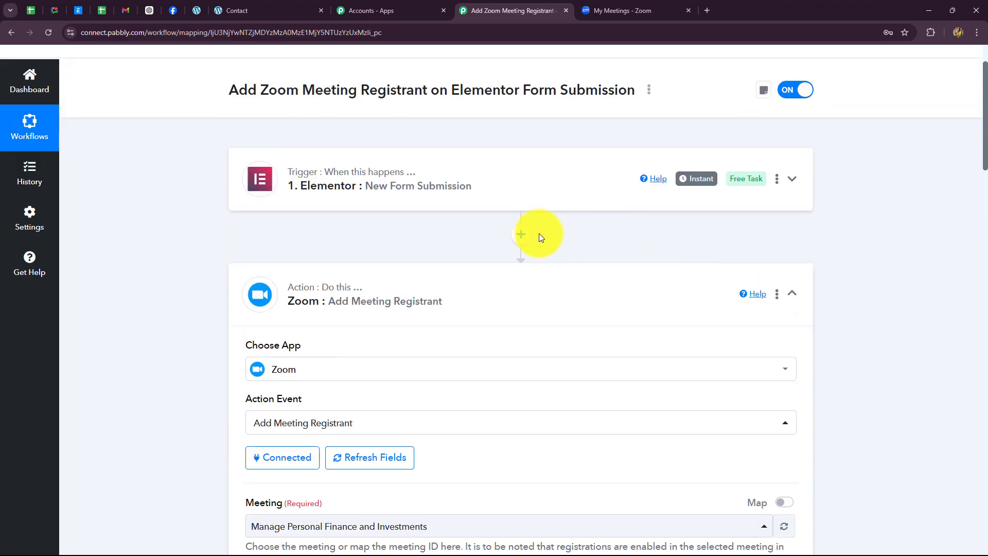
- Insert a Text Formatter (Pabbly) step between the Elementor trigger and the Zoom action
click(522, 235)
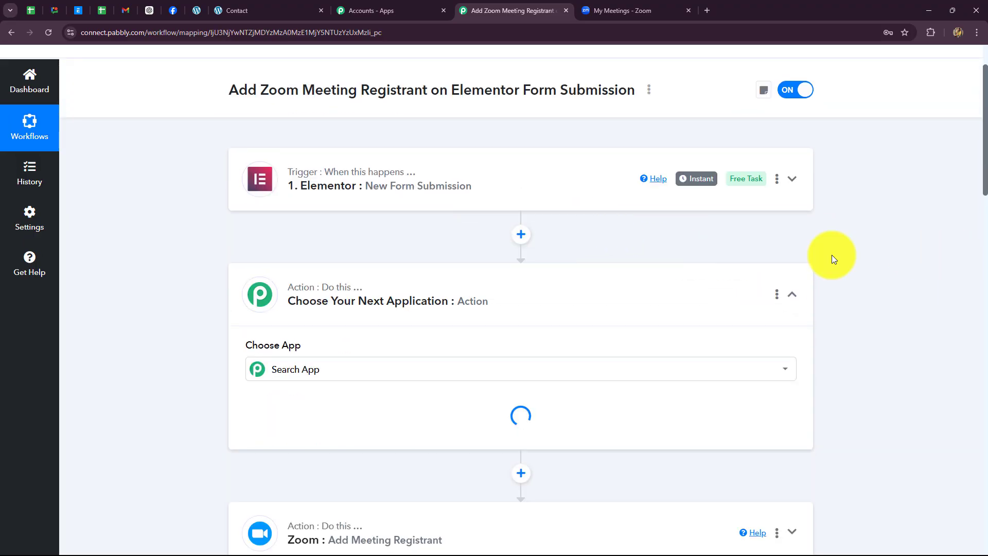
scroll(832, 255, down, 2)
click(302, 265)
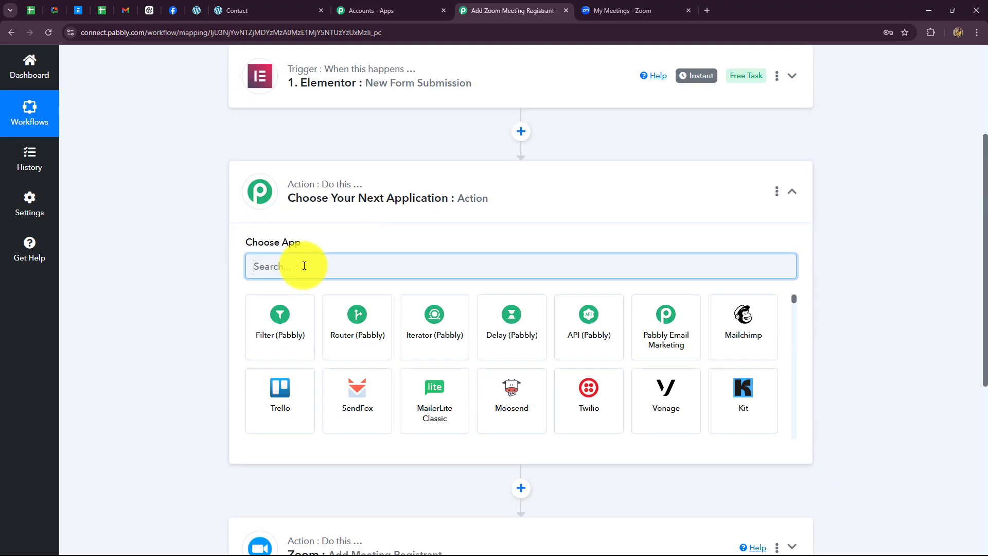
text(text)
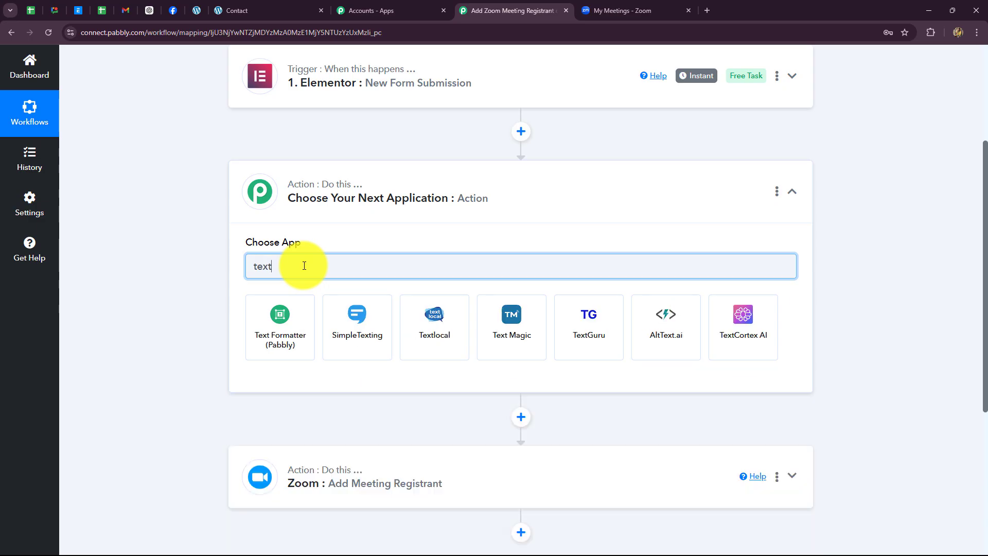
click(282, 319)
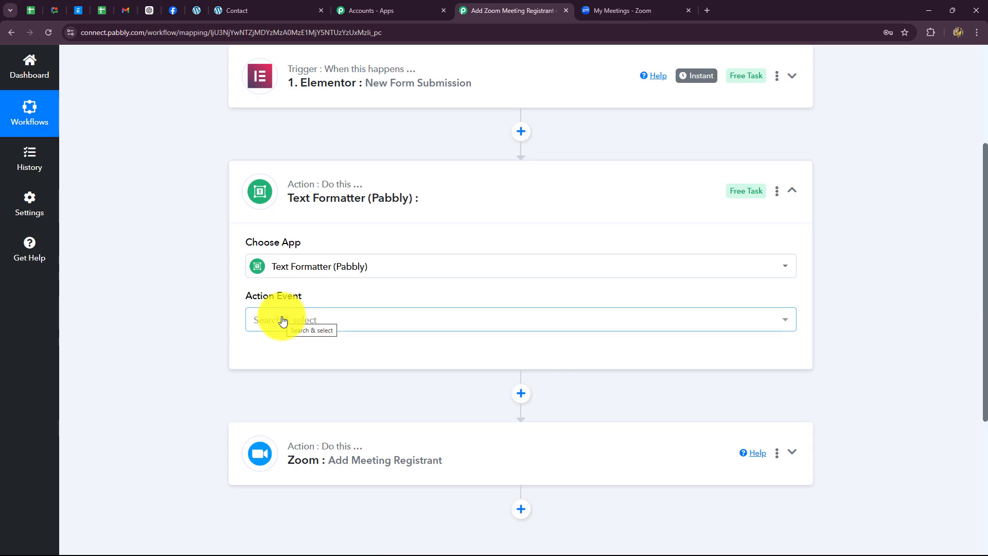
- Set the Text Formatter step's action event to Split Text
click(282, 320)
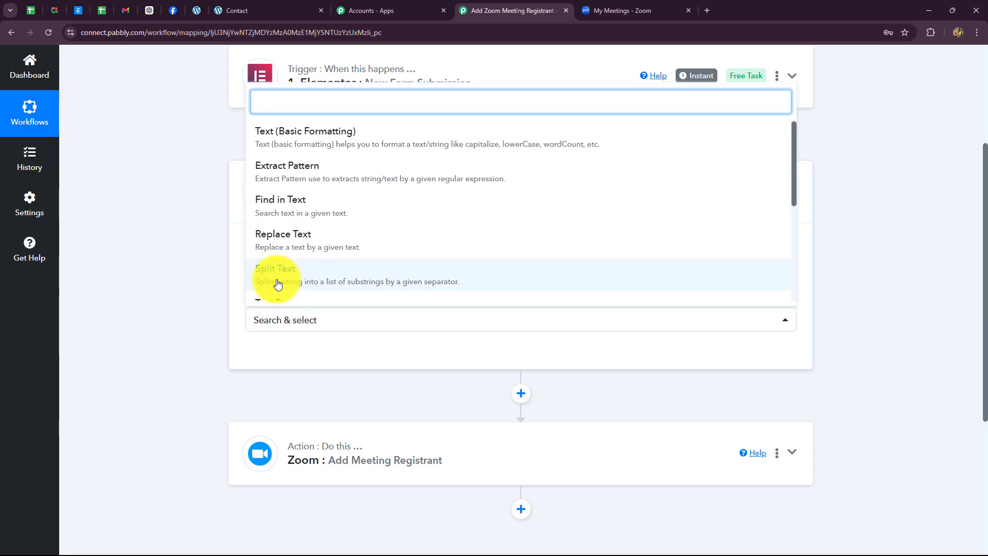
click(260, 286)
scroll(223, 335, down, 2)
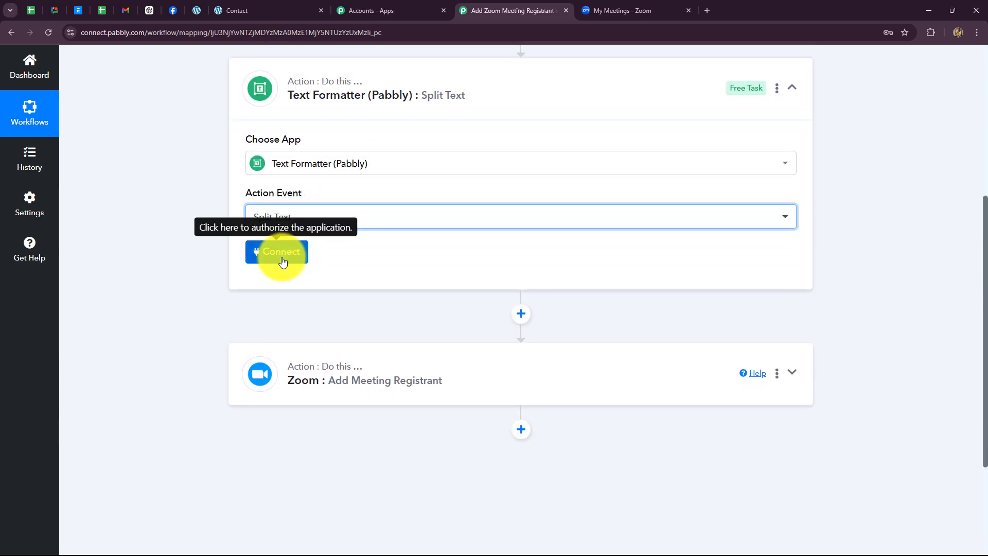
- Map the form's Name into Text to Split and set the Separator to {{space}}
scroll(364, 309, down, 3)
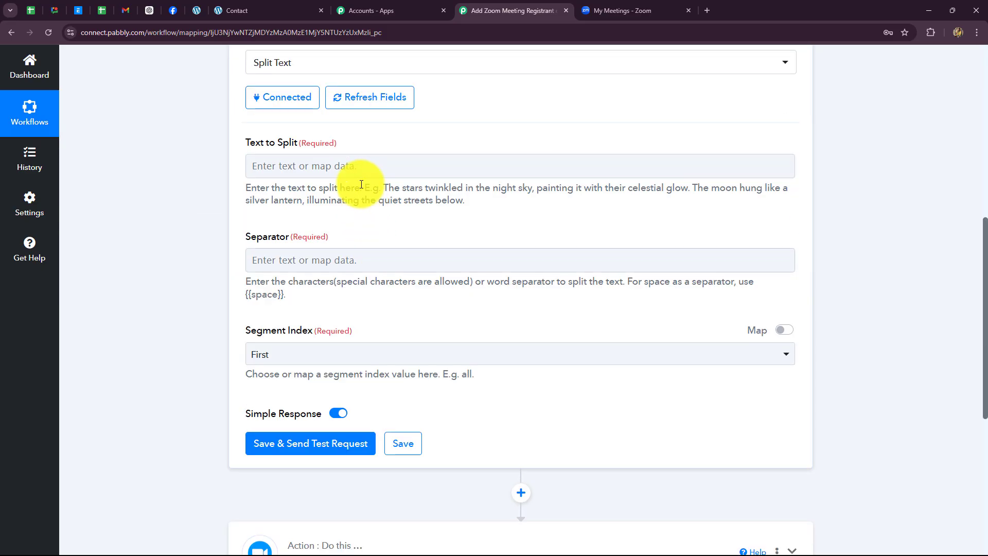
click(358, 172)
click(348, 265)
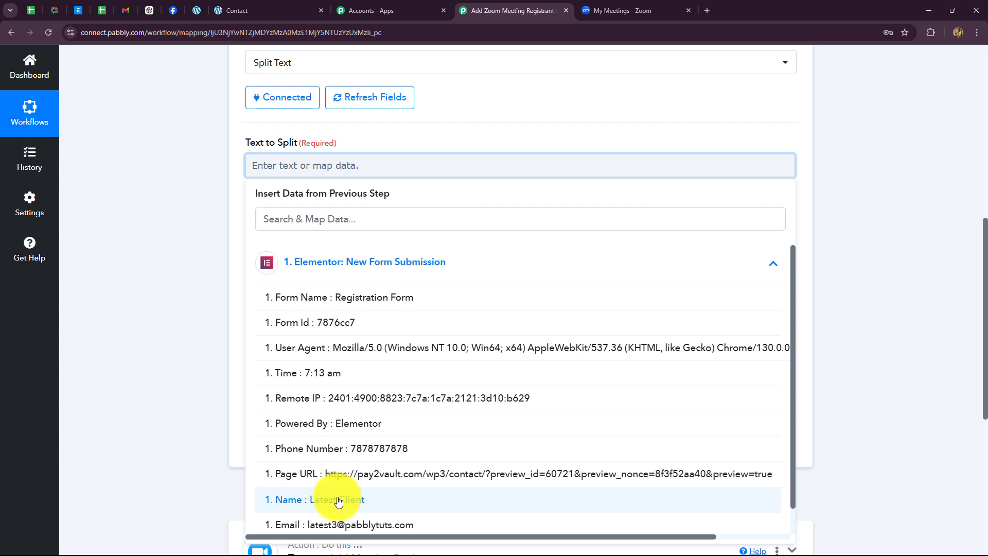
click(281, 499)
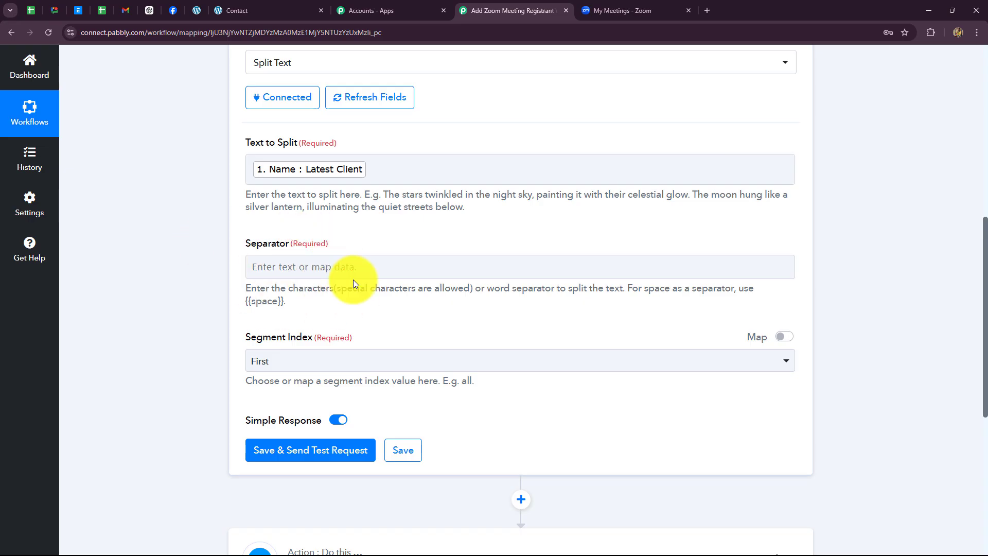
drag(284, 301, 236, 304)
key(ctrl+c)
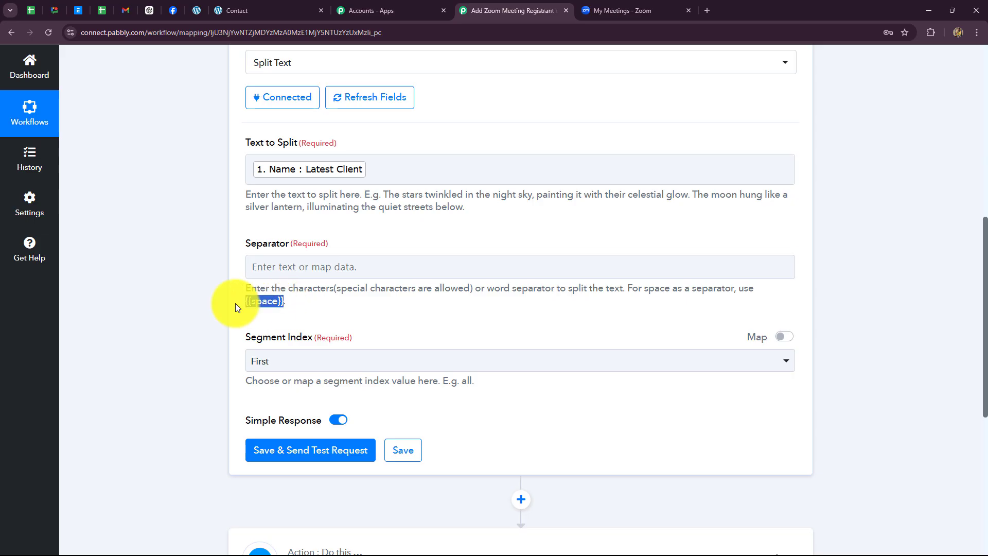
click(274, 268)
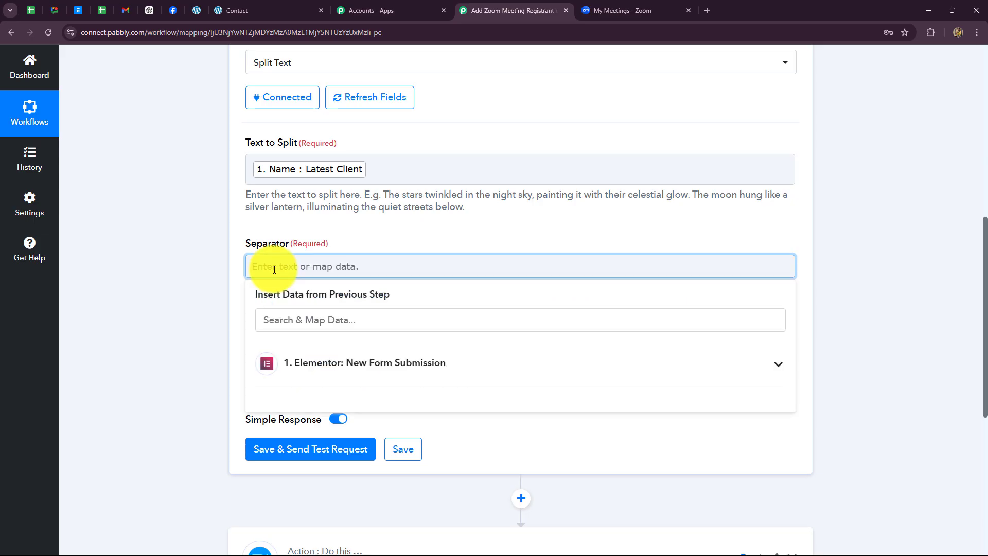
key(ctrl+v)
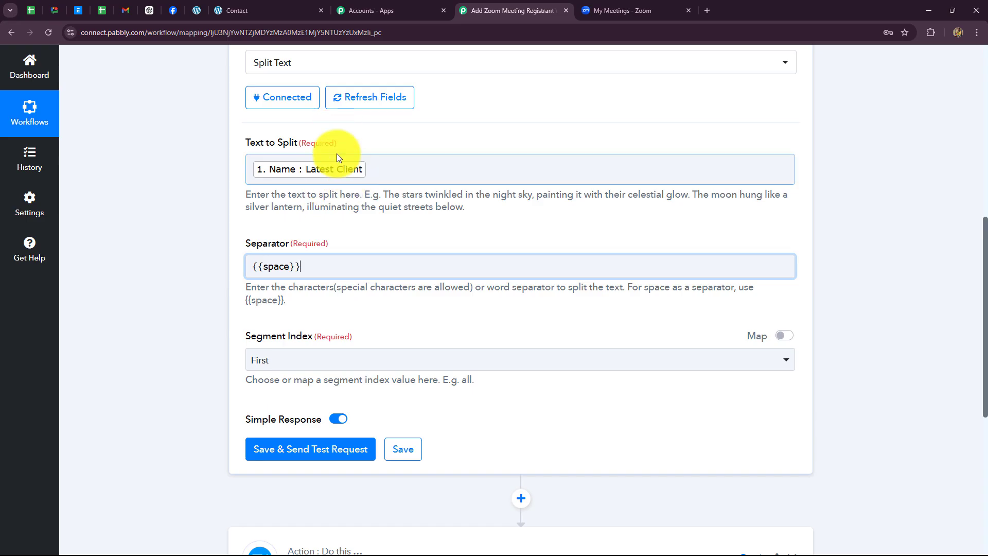
- Choose All as the Segment Index, then save and send a test request
scroll(348, 317, down, 3)
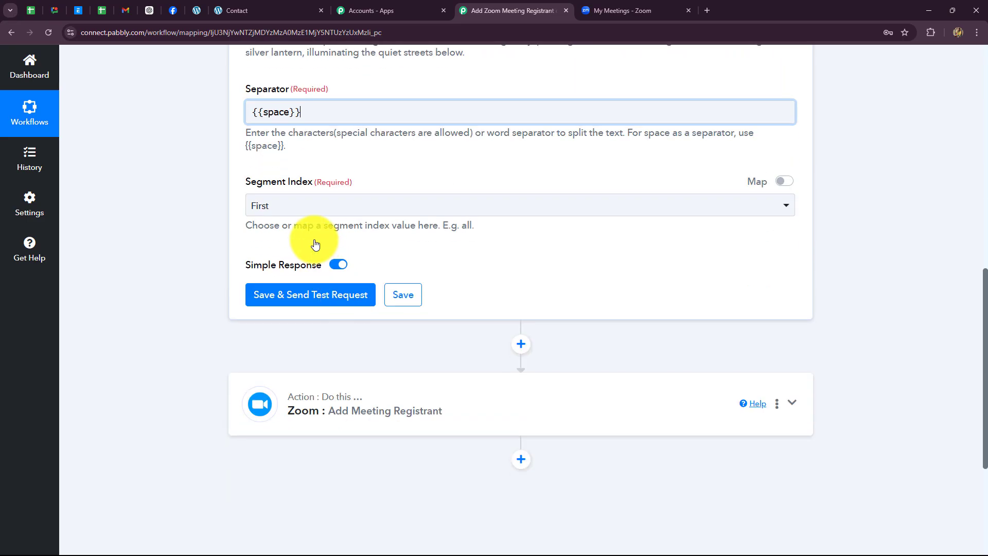
click(303, 206)
scroll(398, 119, up, 2)
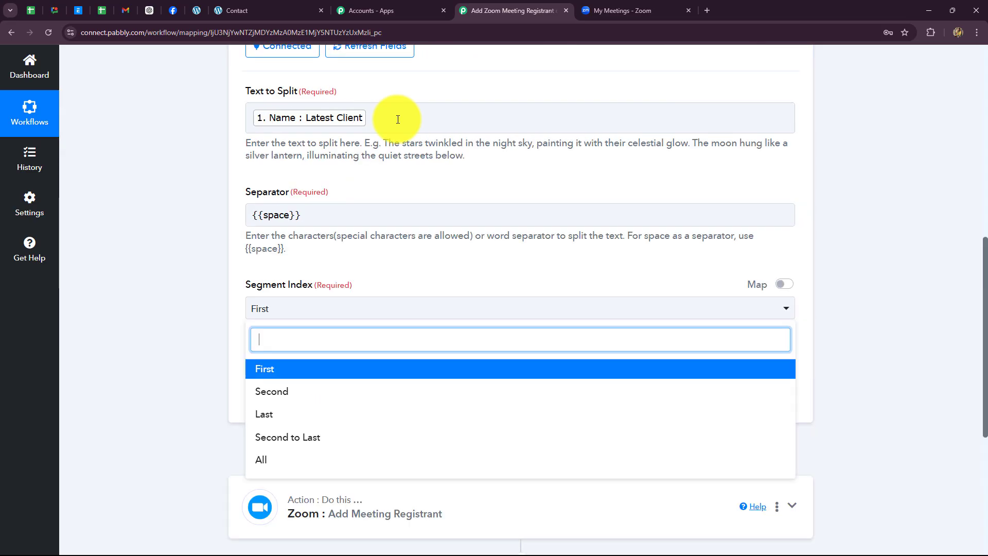
scroll(288, 300, down, 2)
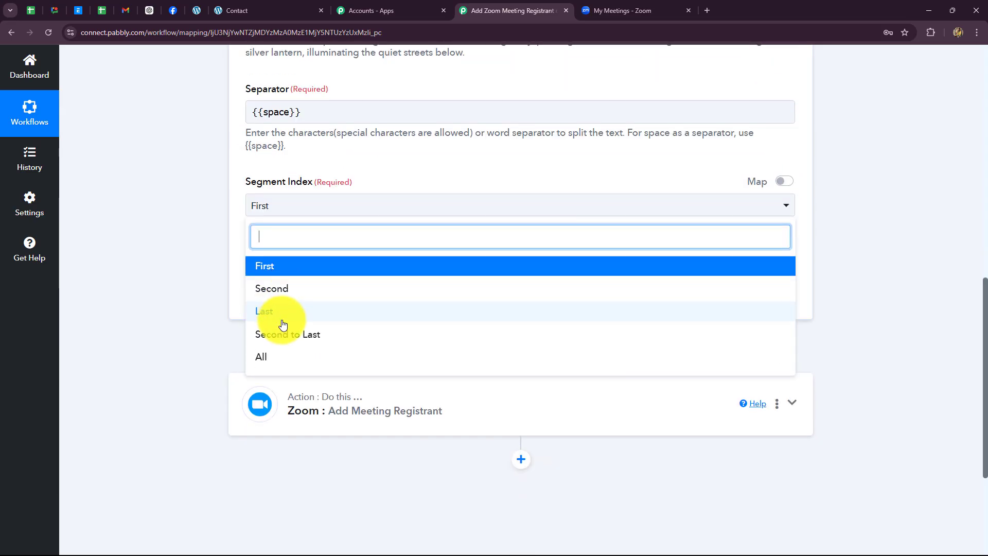
click(272, 358)
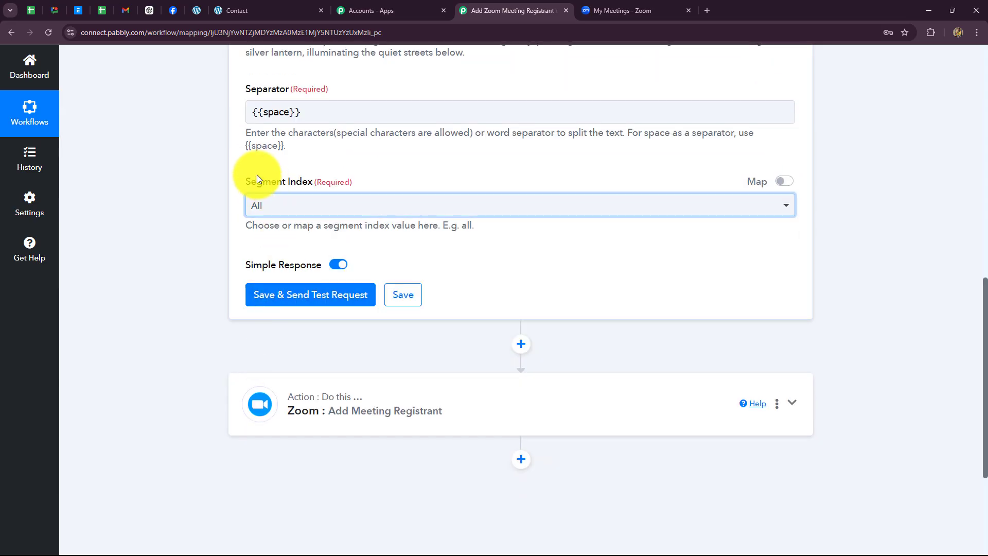
click(283, 294)
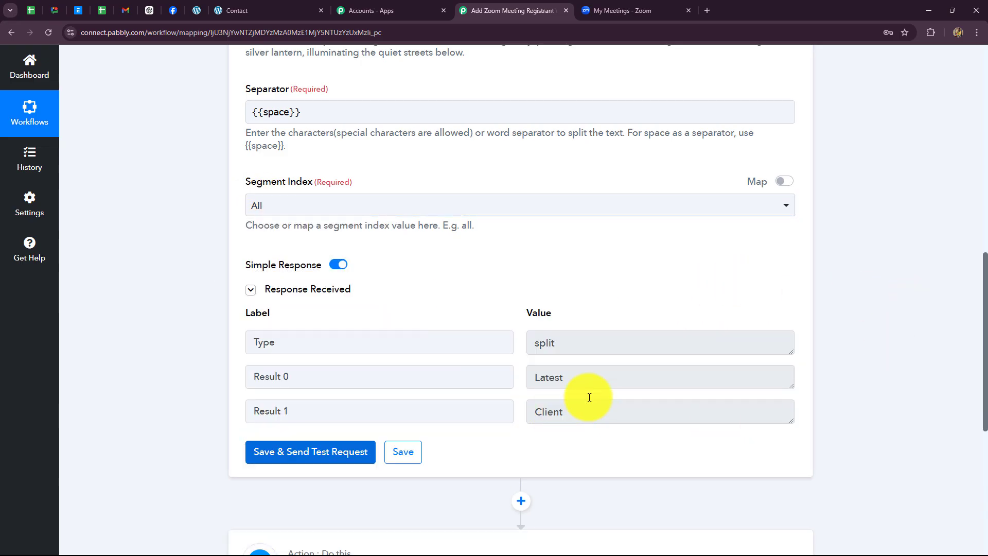
- Map Split Text Result 0 (Latest) to First Name and Result 1 (Client) to Last Name
drag(588, 382, 486, 397)
drag(601, 418, 388, 422)
scroll(799, 357, down, 5)
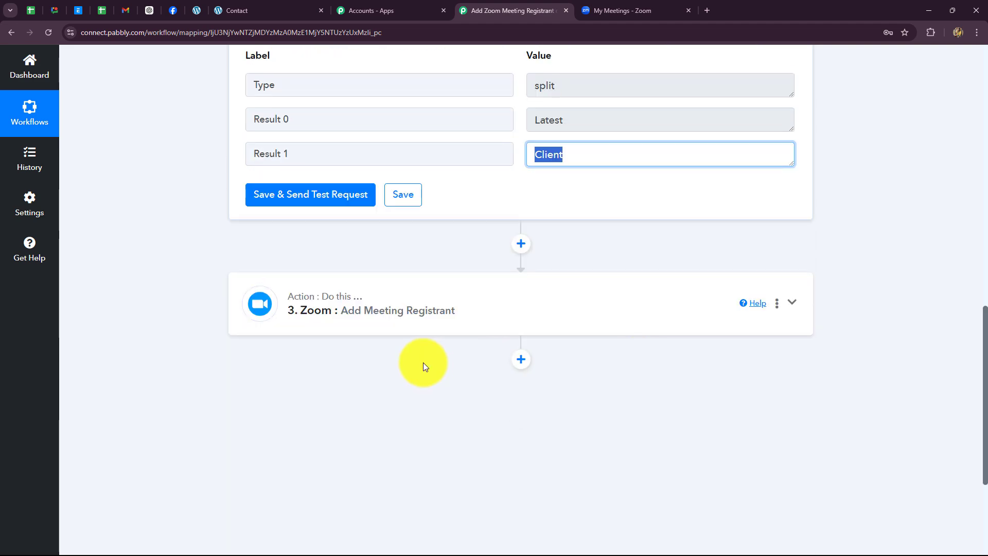
click(386, 312)
click(269, 159)
click(315, 293)
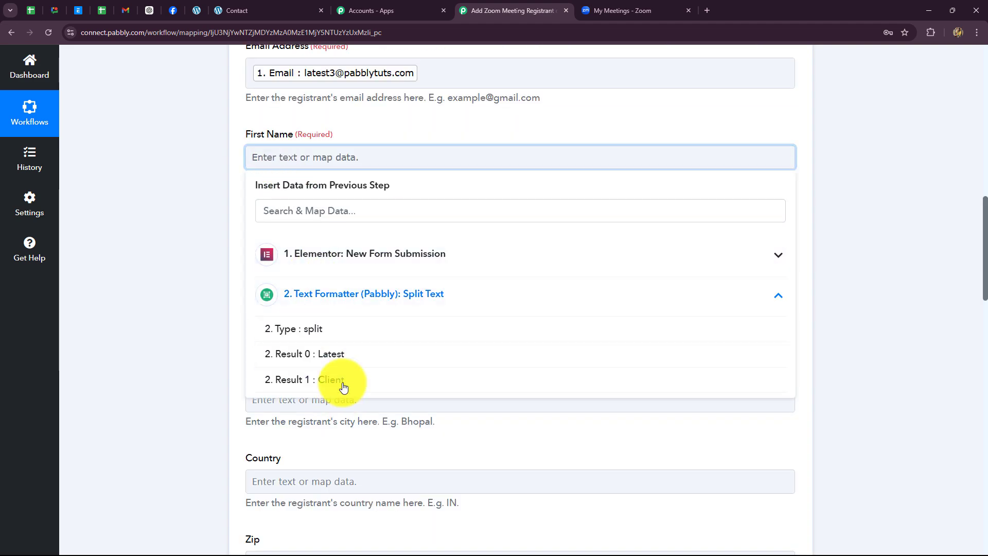
click(322, 354)
click(289, 246)
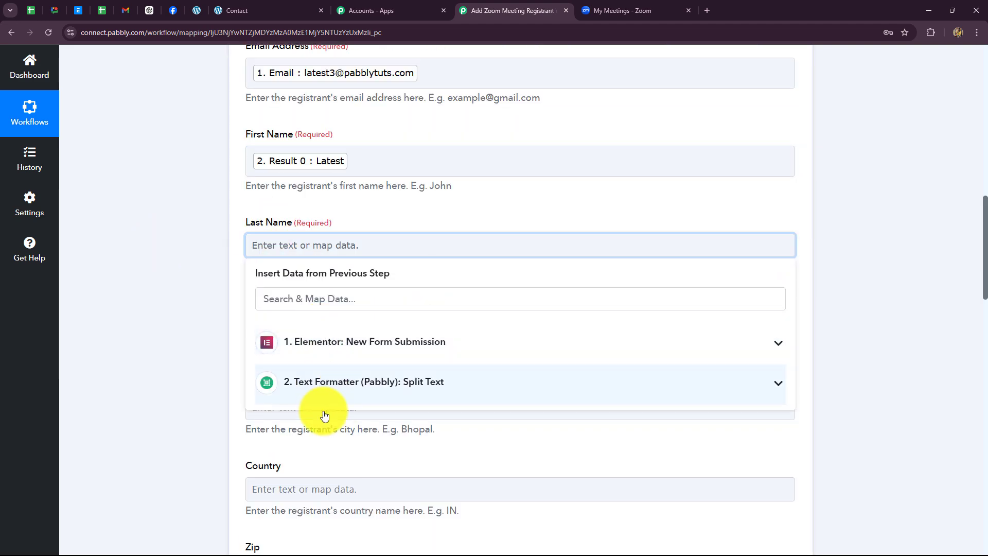
click(323, 394)
click(315, 463)
scroll(196, 326, down, 3)
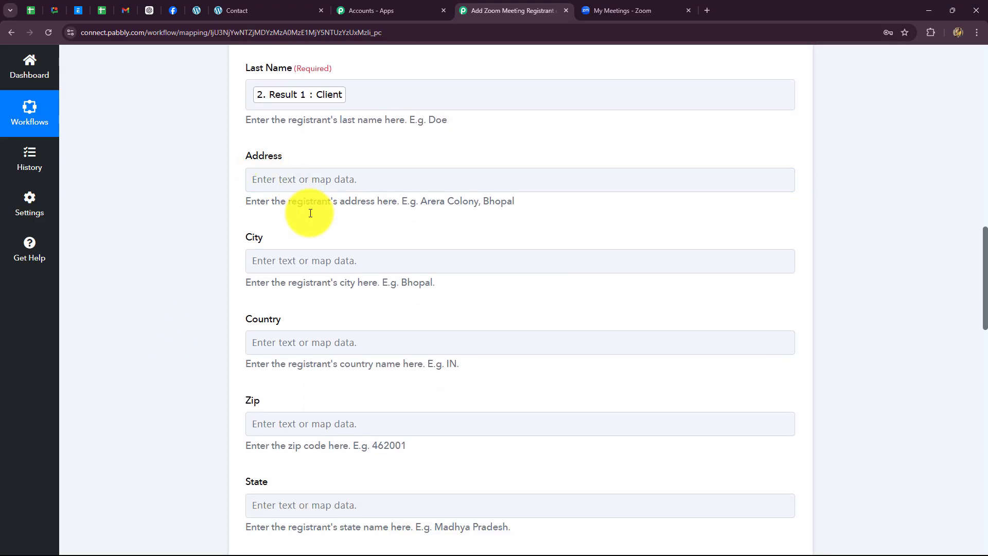
- Enter IN as the registrant's Country
click(316, 344)
scroll(319, 345, down, 2)
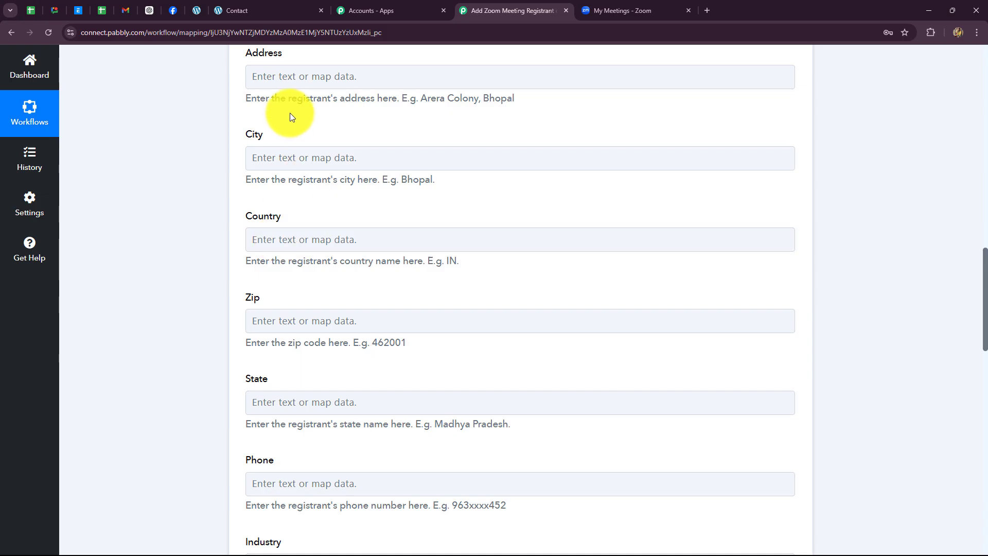
click(323, 236)
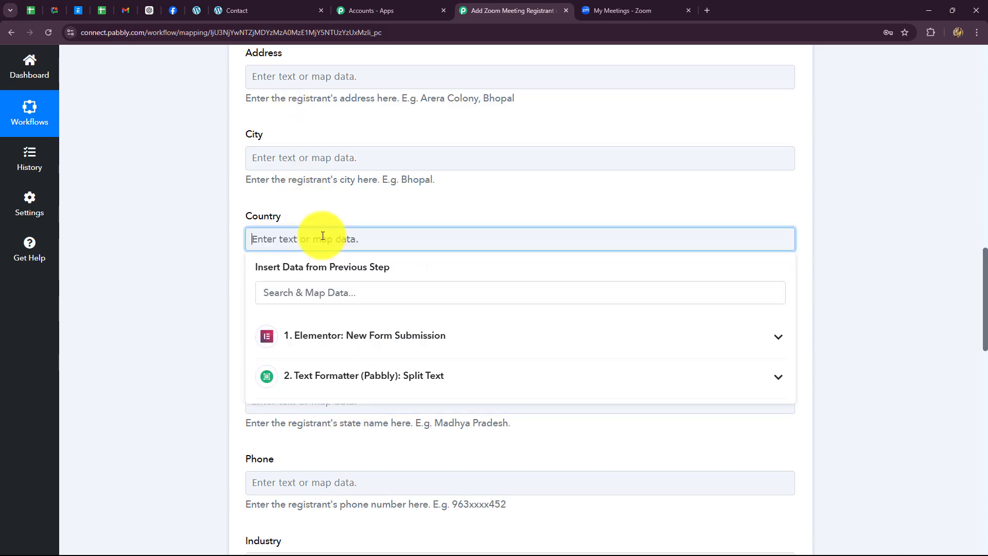
key(Caps_Lock)
text(IN)
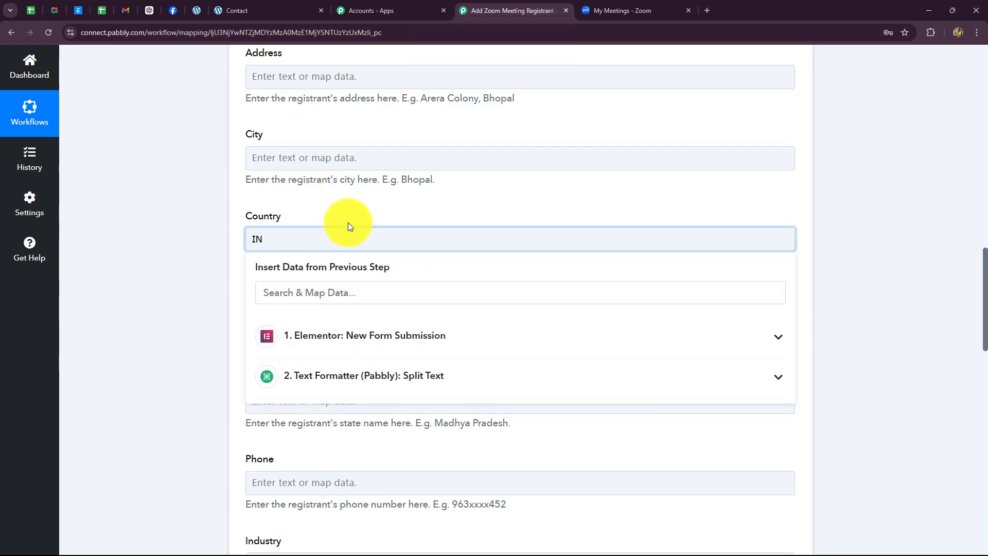
click(166, 222)
- Map the Elementor form's Phone Number into the Phone field
scroll(293, 262, down, 5)
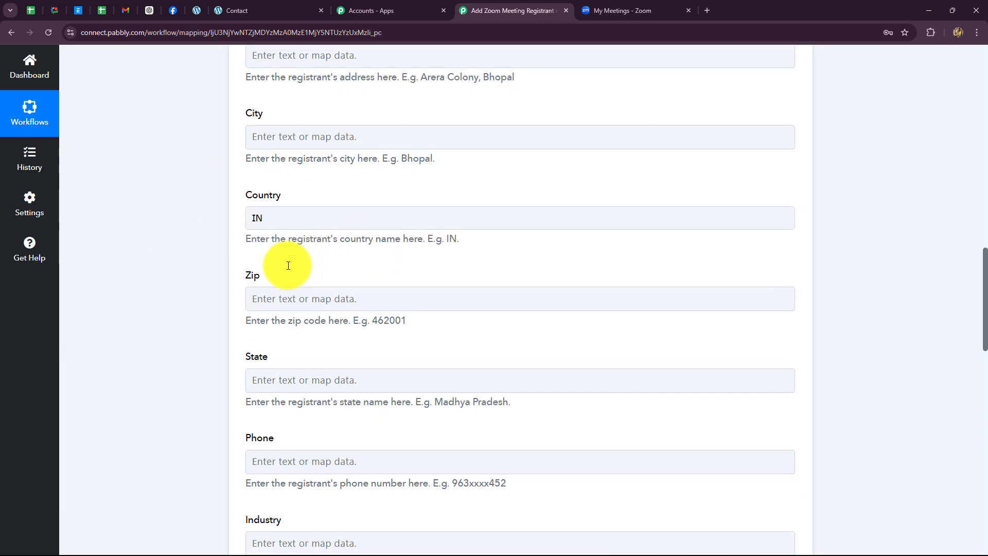
scroll(286, 244, down, 2)
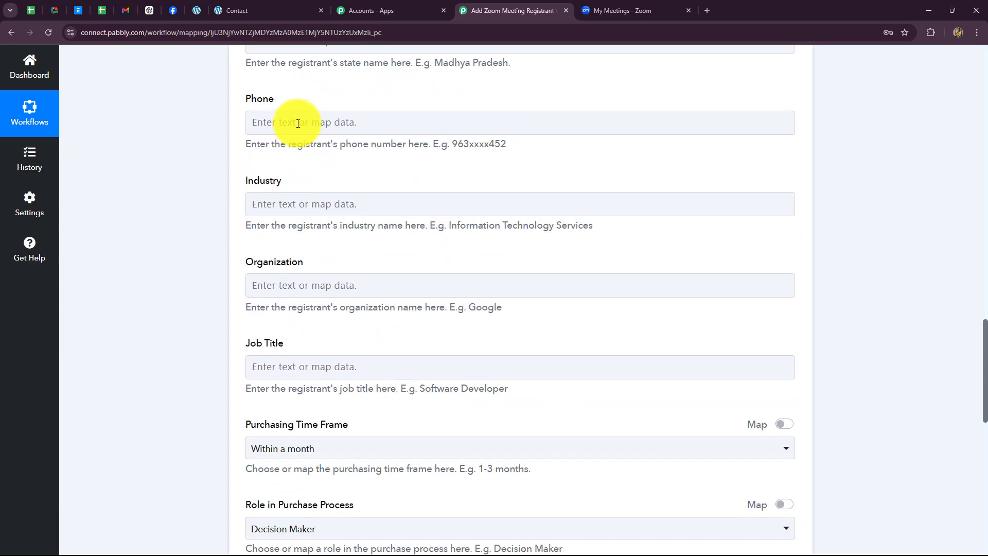
click(298, 124)
click(347, 231)
click(388, 405)
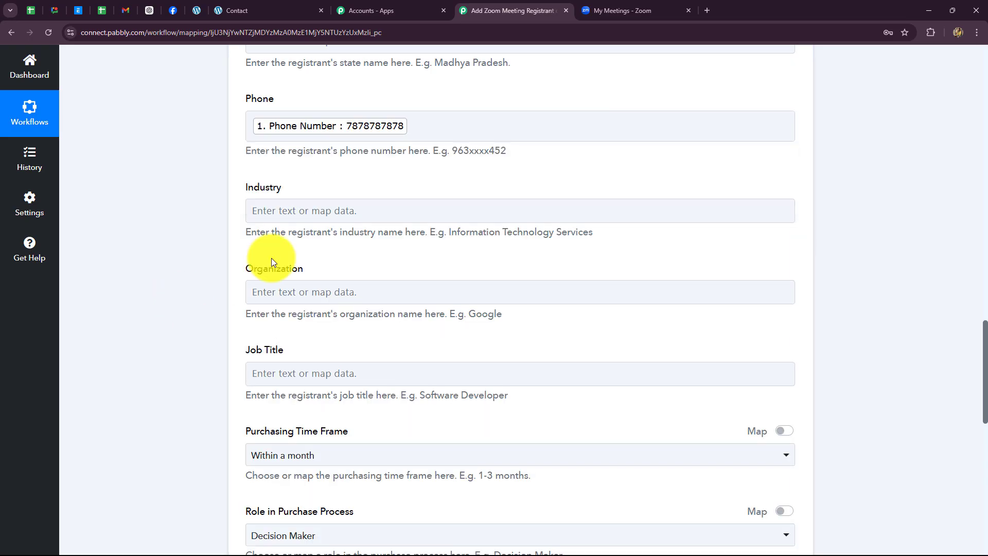
- Map the form's Phone Number into Mobile Number, prefixed with +91
scroll(282, 254, down, 8)
scroll(210, 161, up, 9)
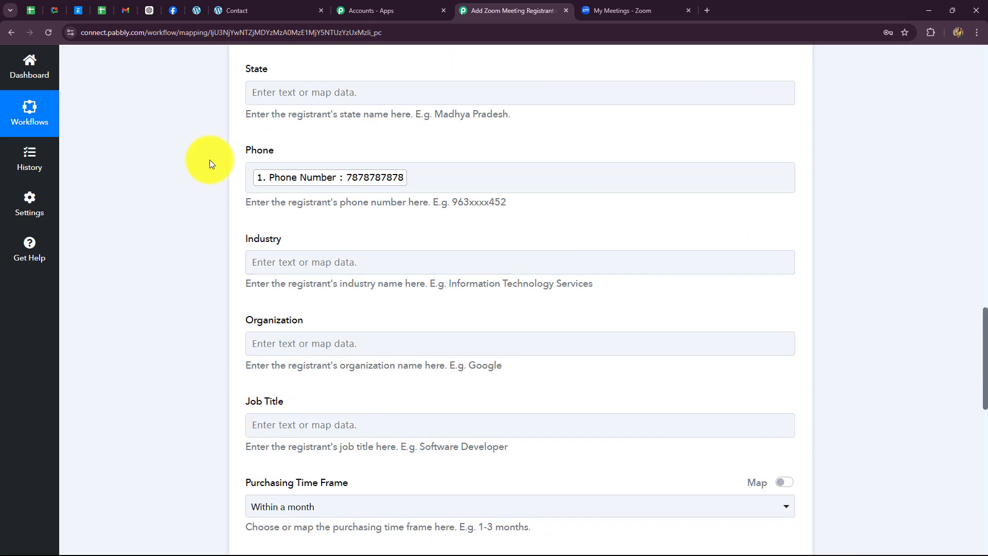
scroll(381, 183, down, 8)
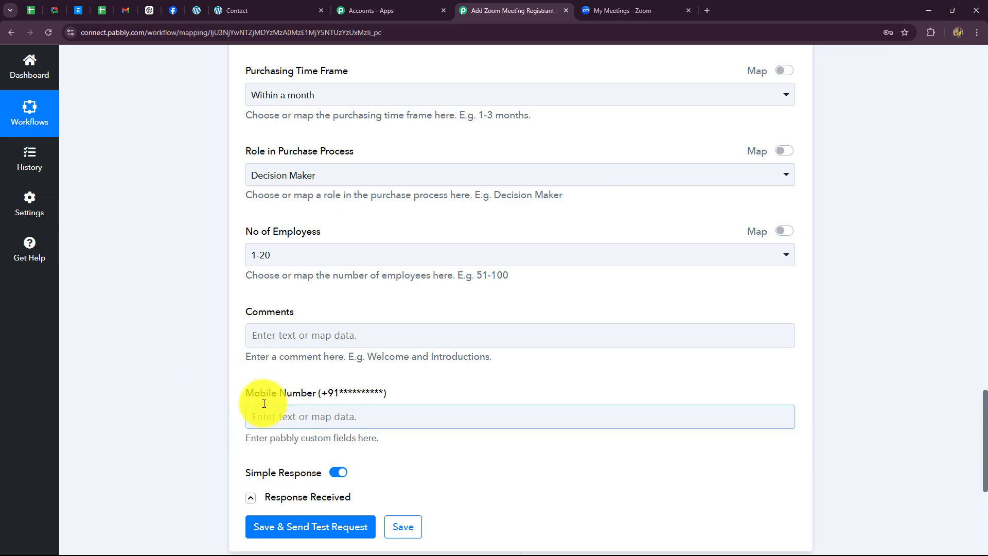
click(309, 418)
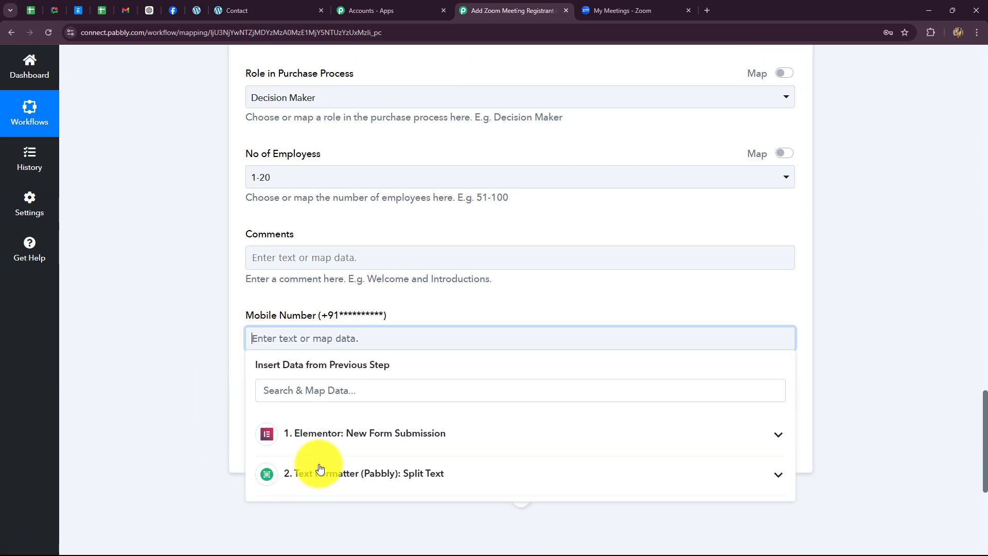
scroll(334, 515, down, 3)
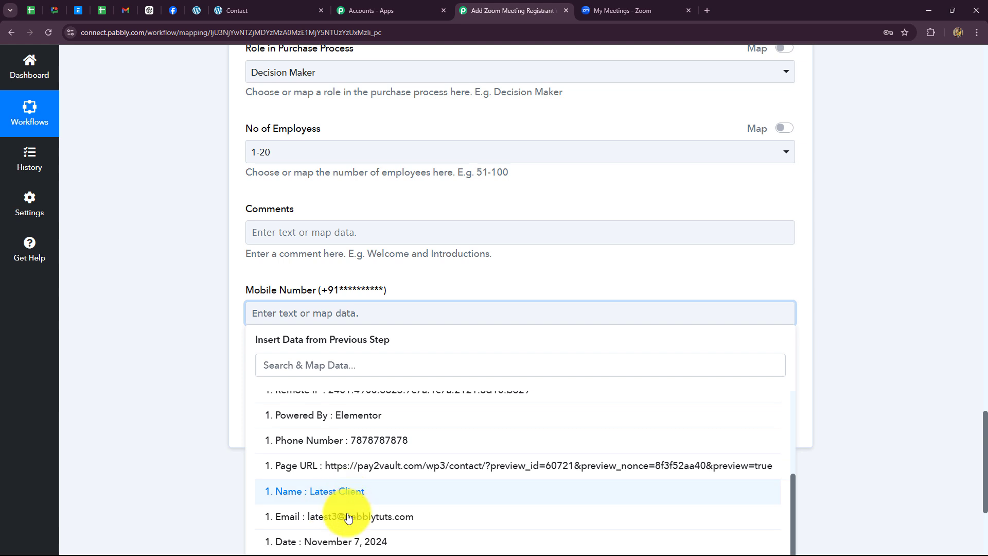
click(340, 430)
click(190, 372)
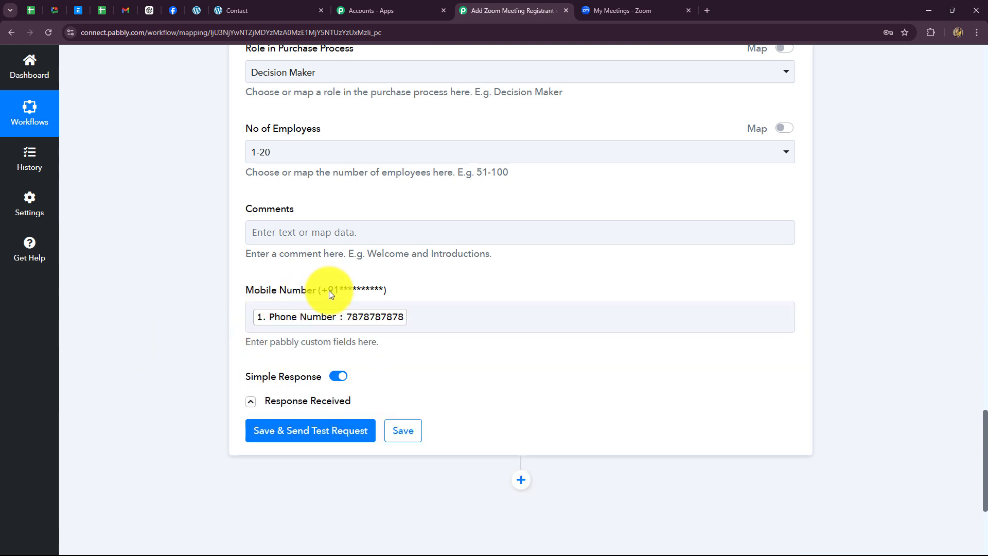
click(252, 316)
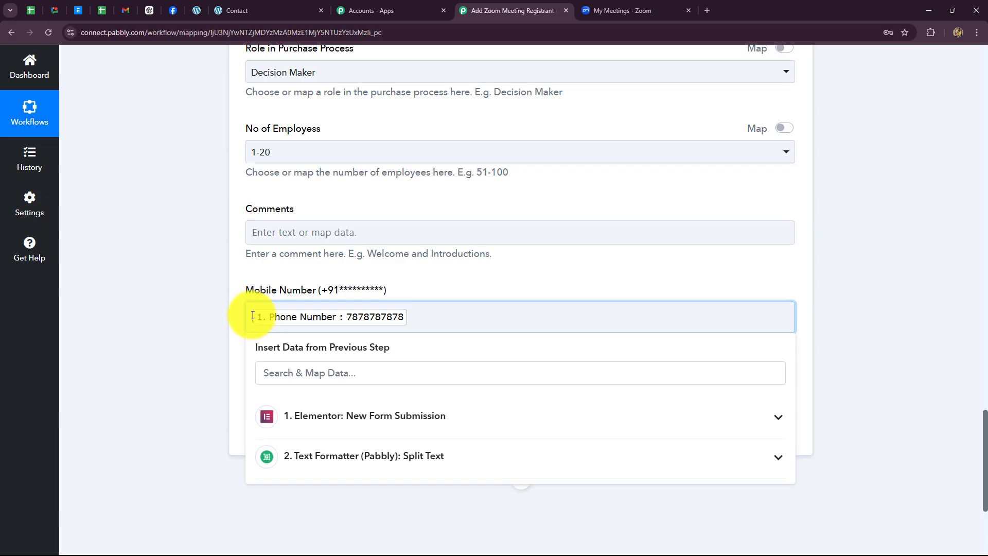
text(+91)
click(233, 345)
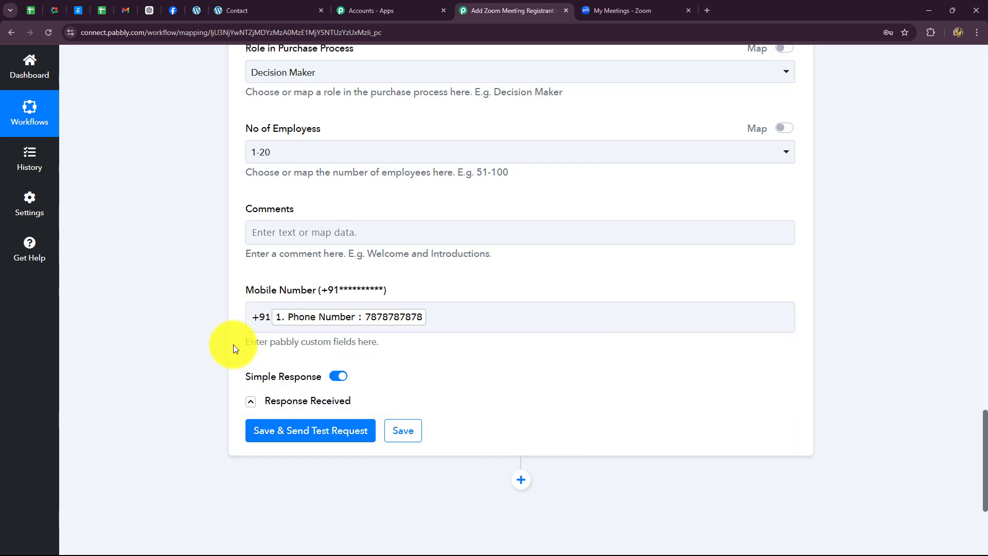
- Save and test the Zoom step, checking the returned meeting Id and 'Manage Personal Finance and Investments' topic
click(277, 432)
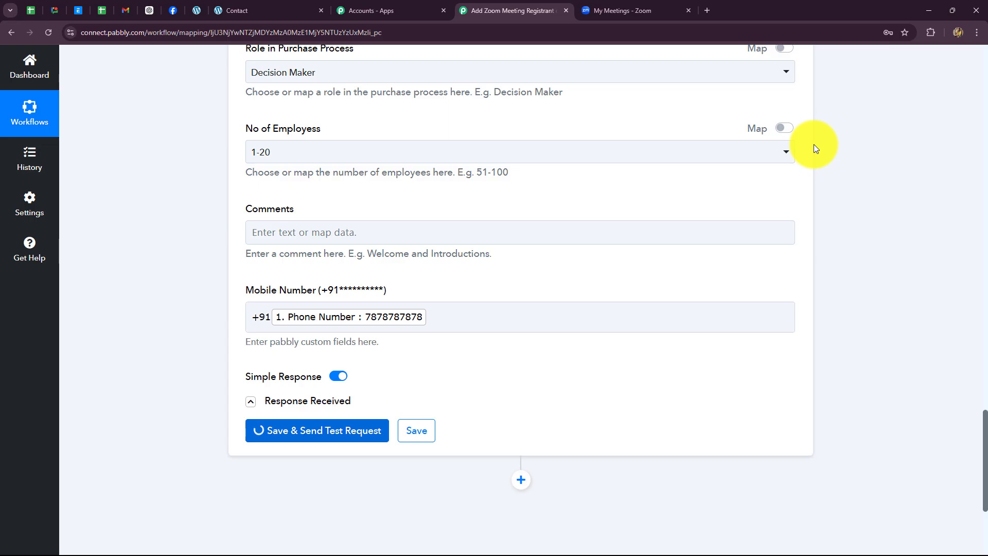
scroll(914, 223, down, 4)
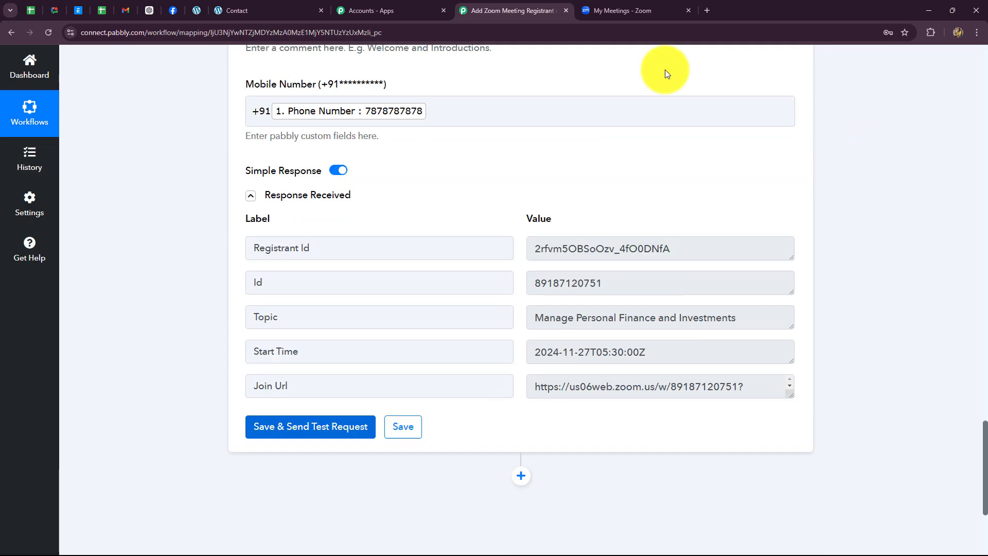
double_click(669, 248)
double_click(592, 283)
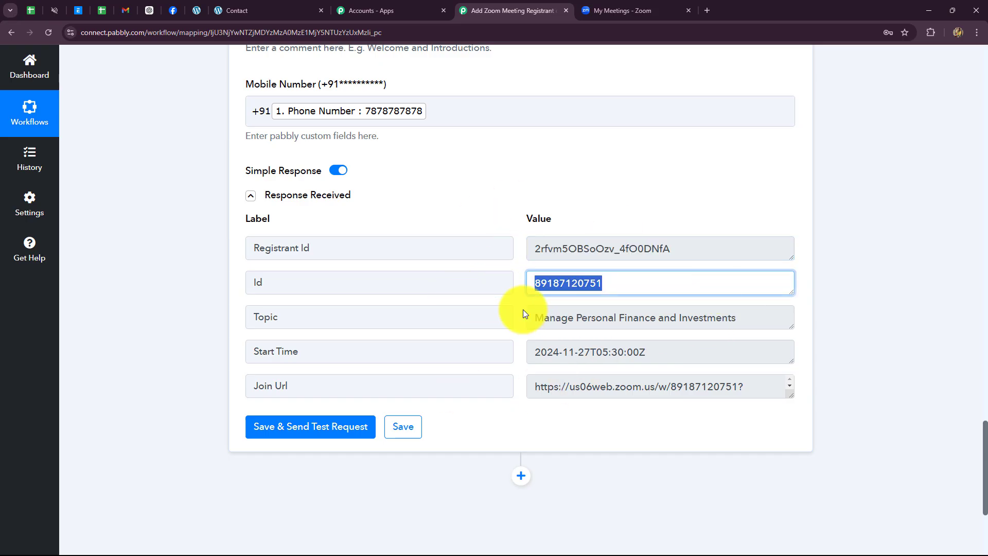
drag(531, 317, 730, 340)
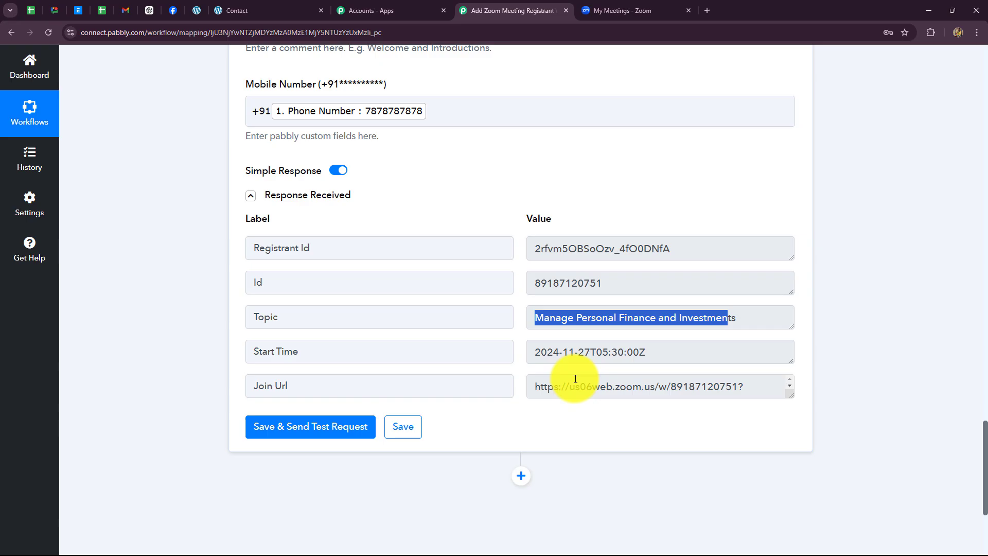
click(598, 11)
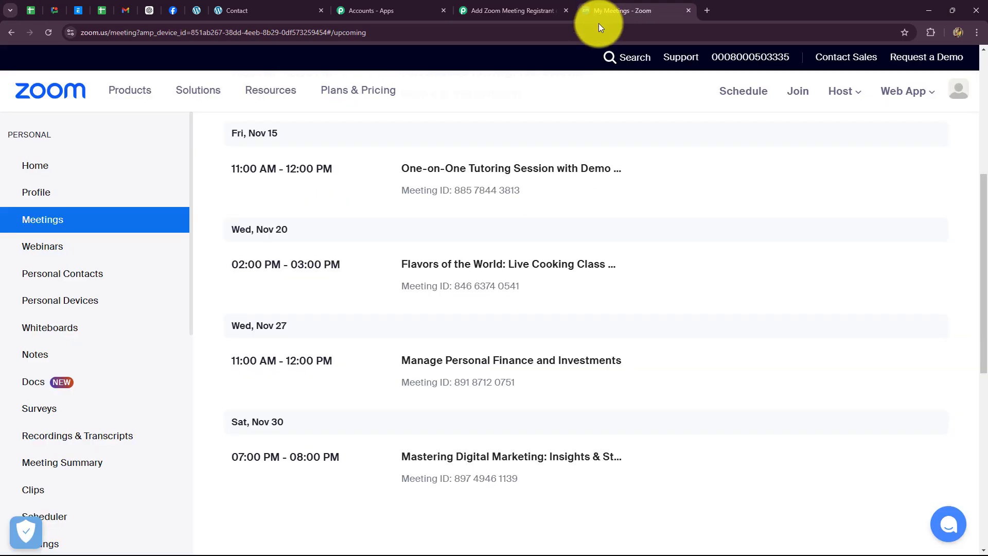
- View the Manage Personal Finance and Investments meeting's registrants to confirm the Nov 7 test registrant
click(452, 366)
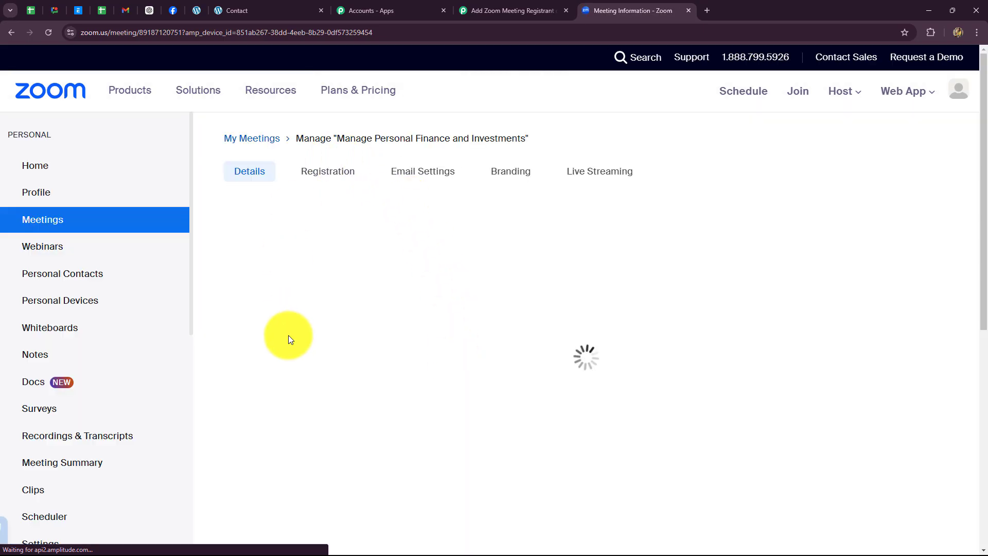
click(340, 171)
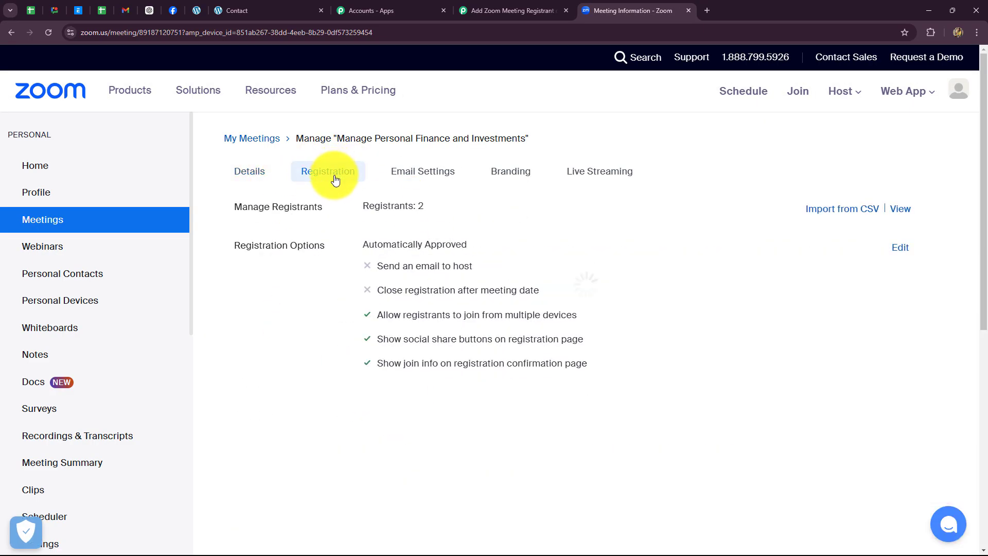
click(898, 212)
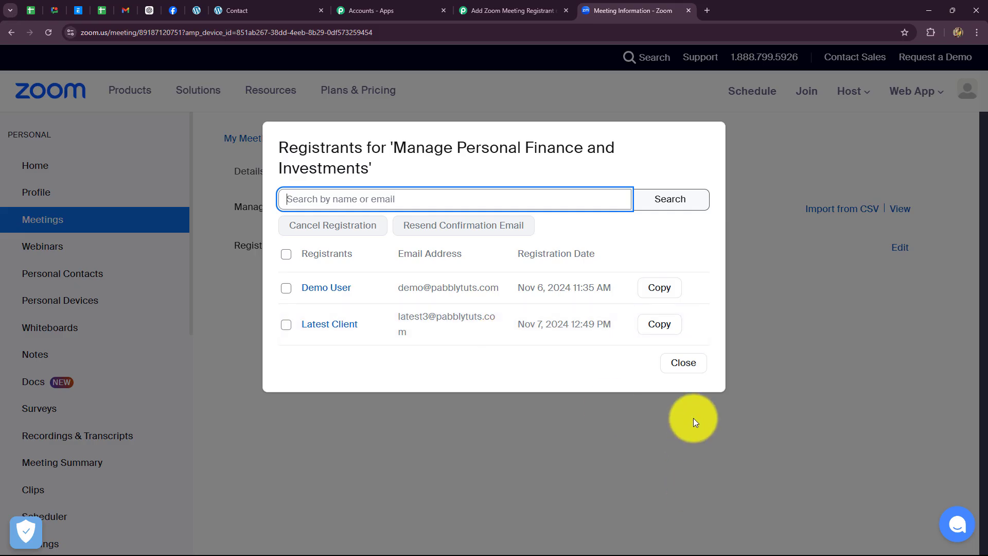
click(541, 13)
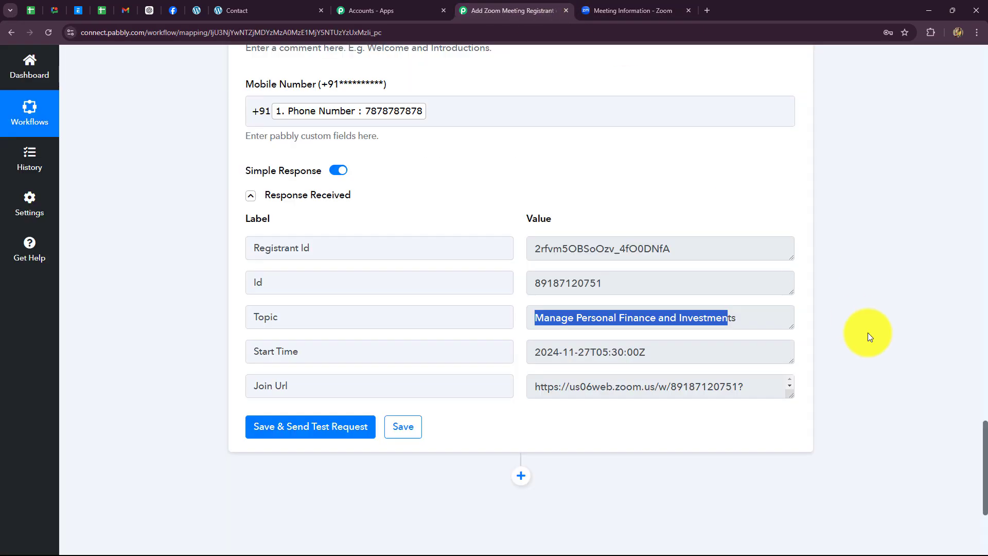
- Collapse the Zoom Add Meeting Registrant step to show the Elementor, Text Formatter and Zoom steps
scroll(870, 332, up, 20)
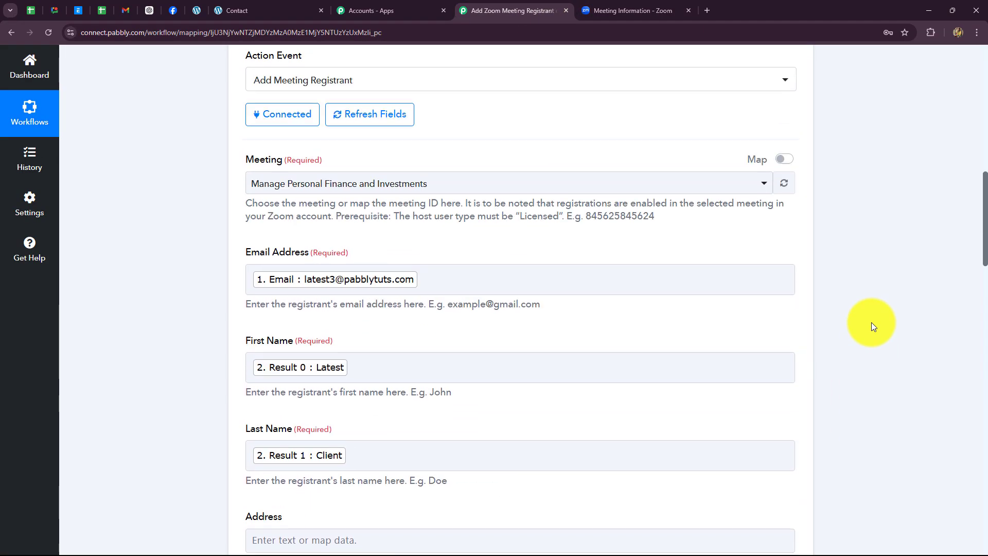
scroll(872, 322, up, 7)
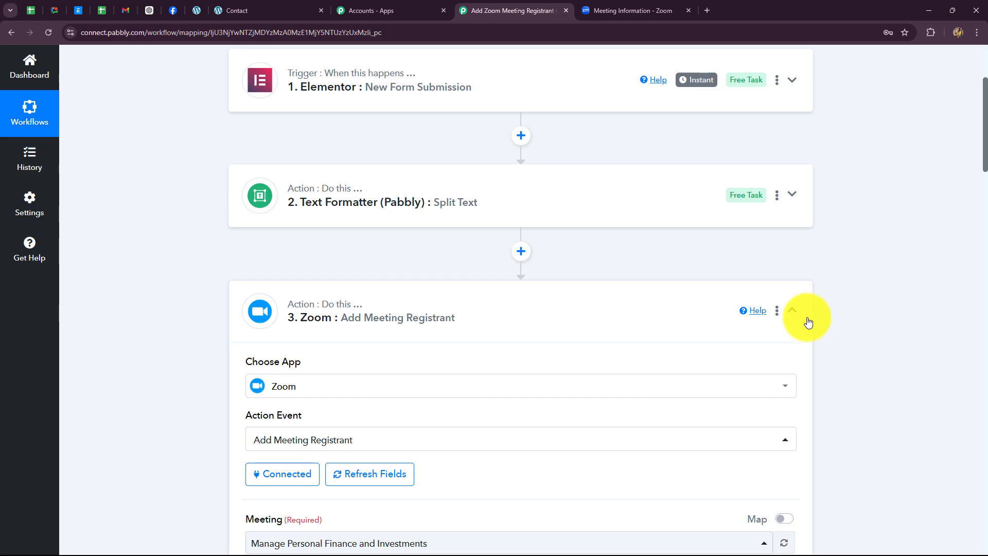
click(793, 311)
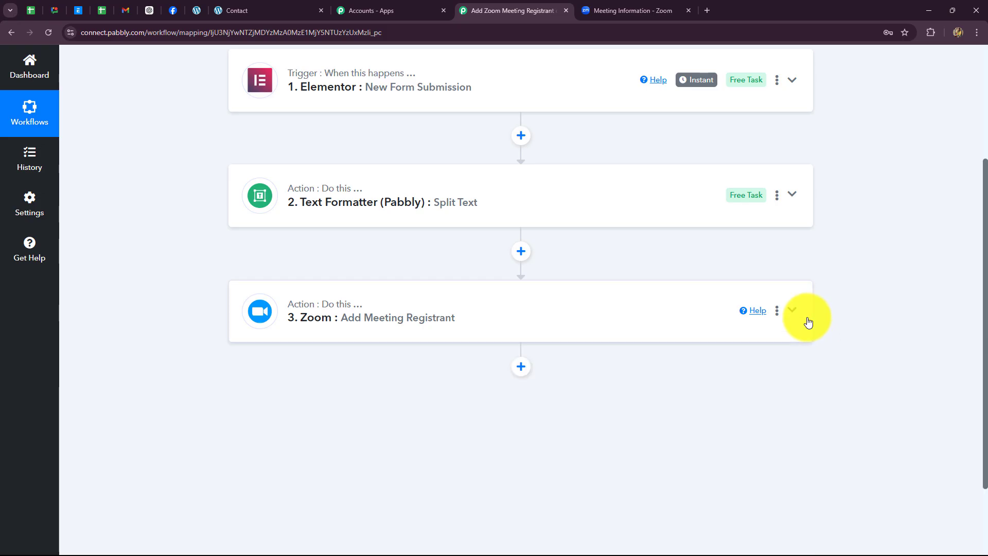
scroll(215, 366, up, 5)
scroll(213, 367, down, 3)
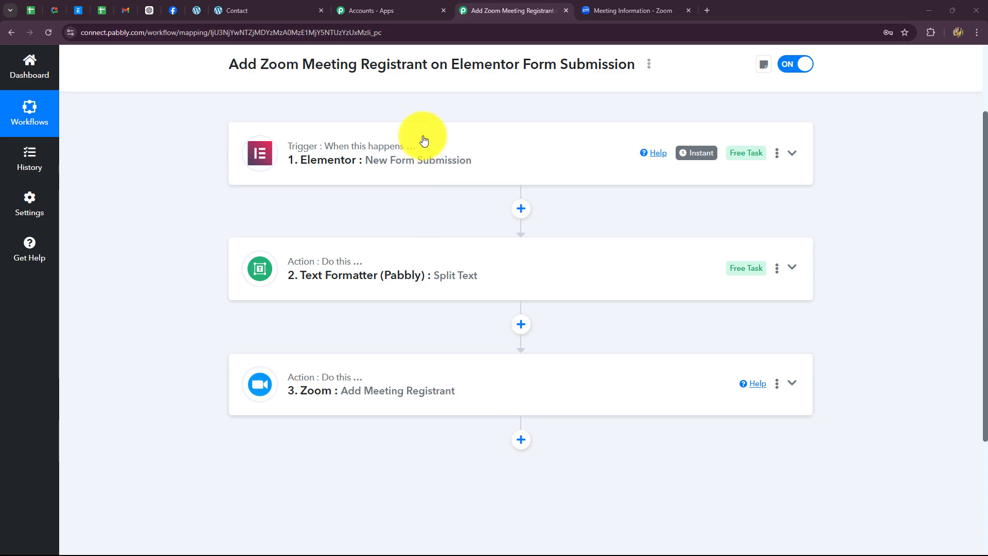
- Fill the WordPress Contact form's Name, Email and Phone Number with test client details and send it
click(263, 11)
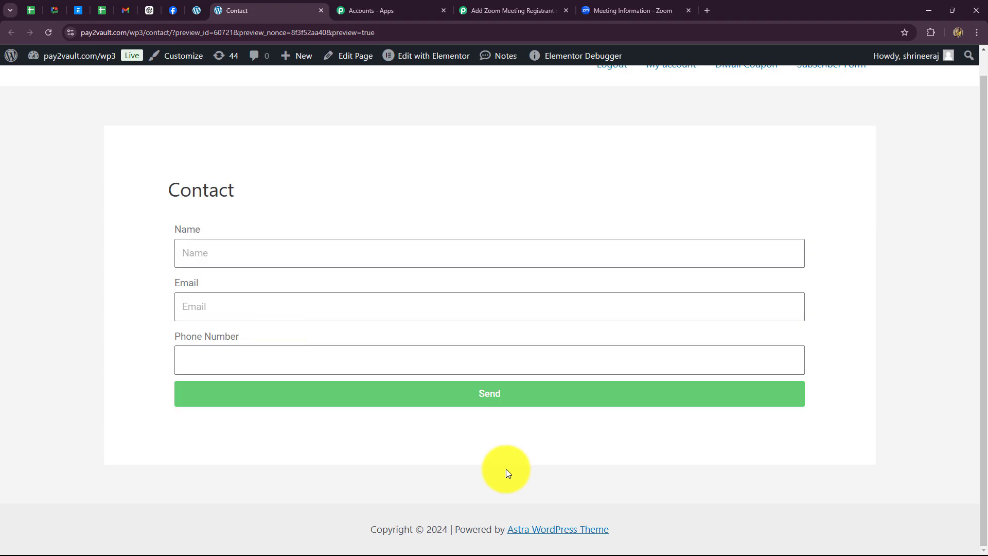
click(203, 249)
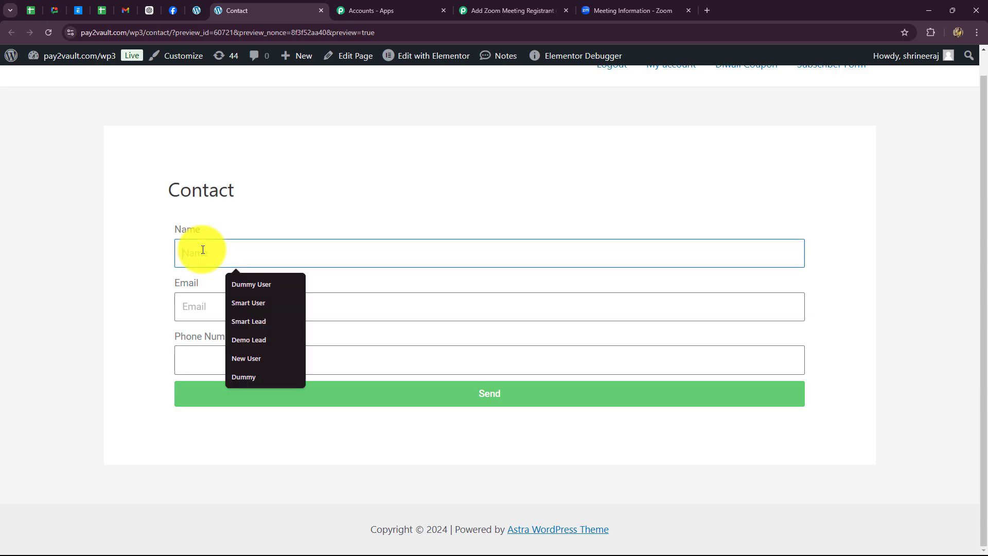
text(Smart Client)
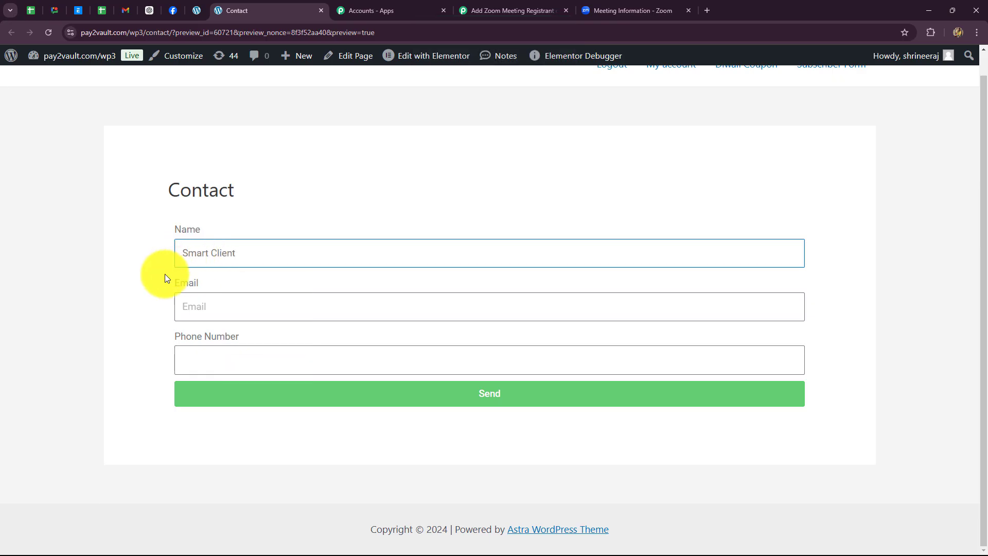
click(196, 311)
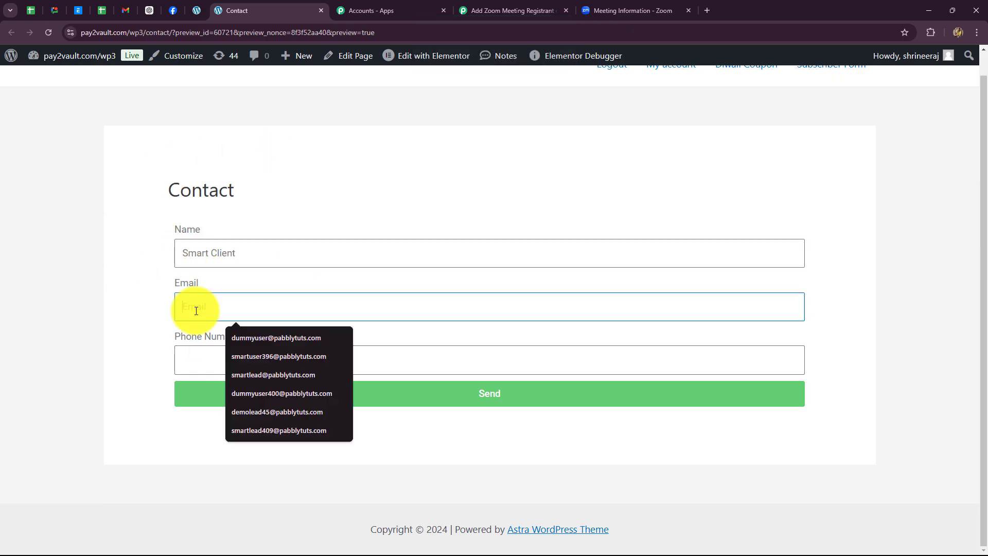
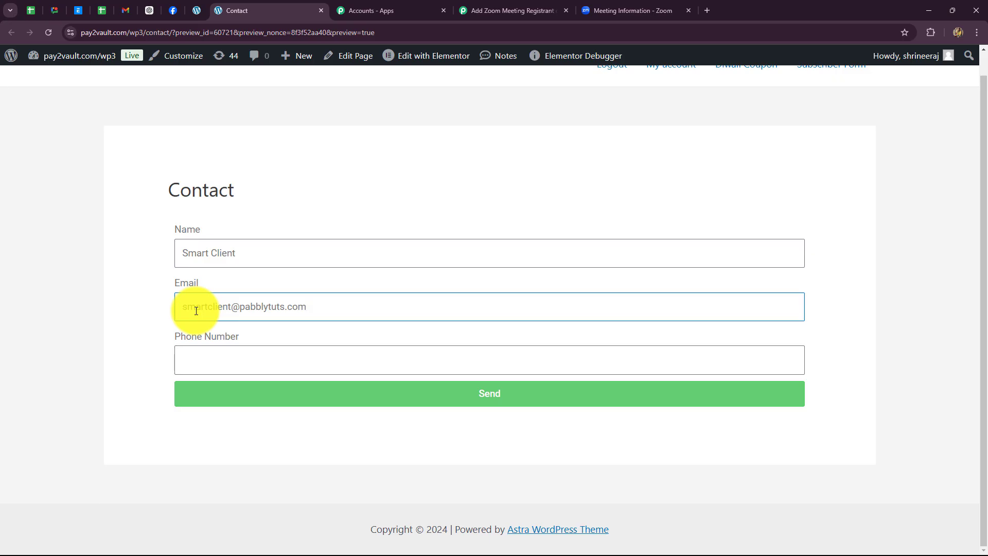
click(209, 349)
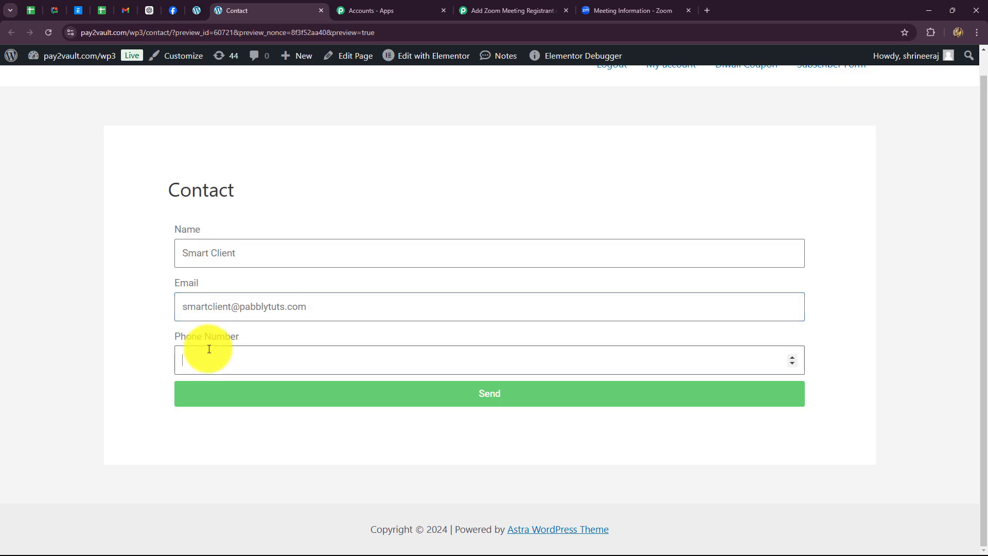
text(6666666666)
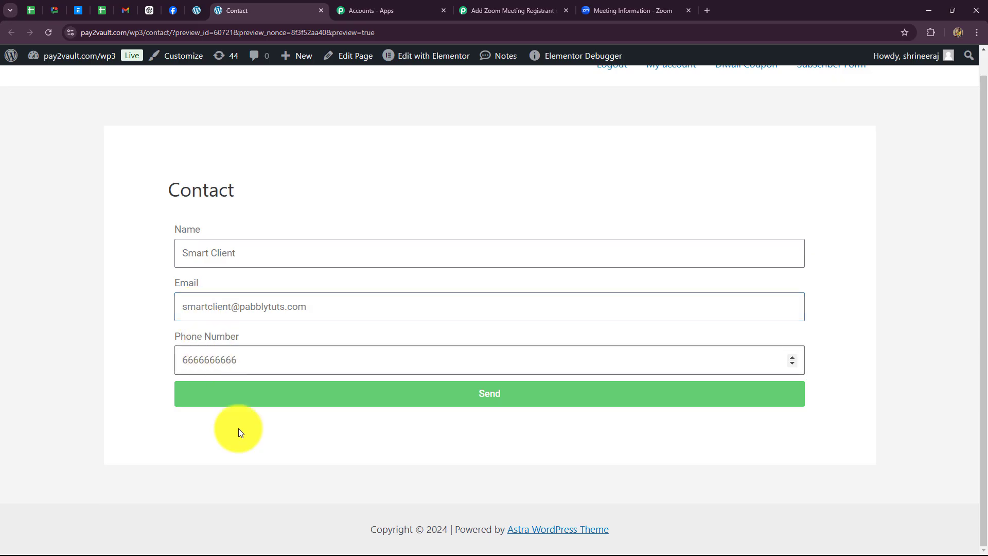
click(242, 401)
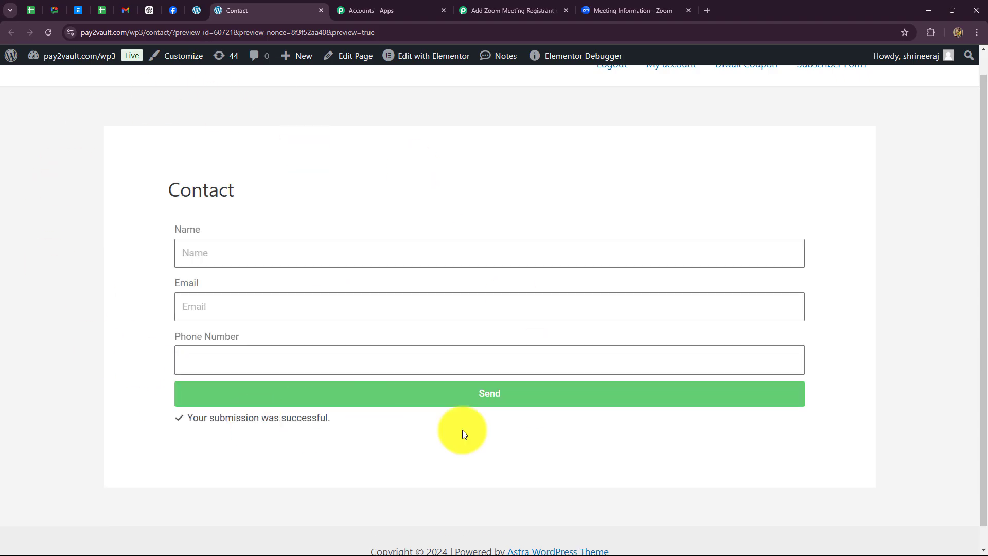
- Reopen the meeting's Registration registrants list to confirm the third registrant from the second test
click(626, 11)
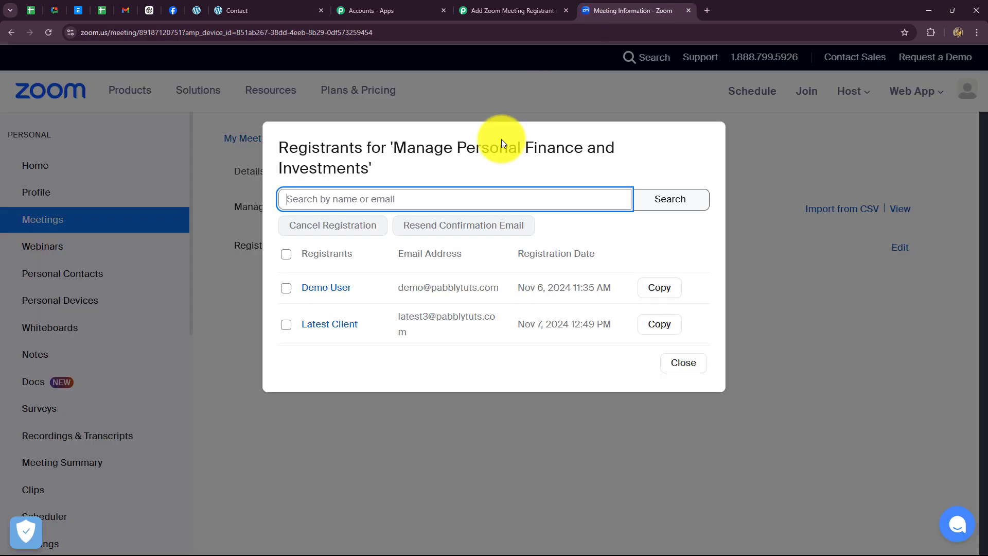
click(11, 32)
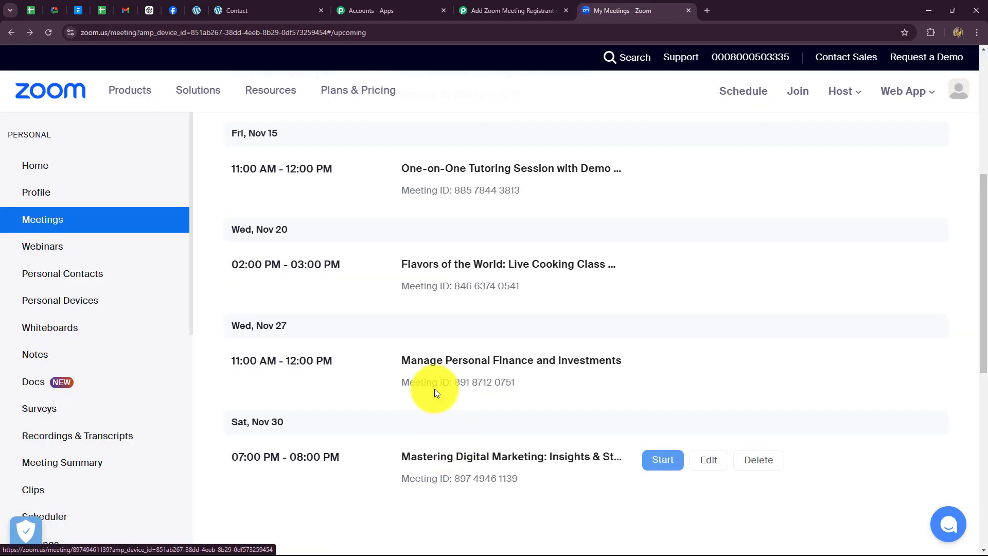
click(445, 363)
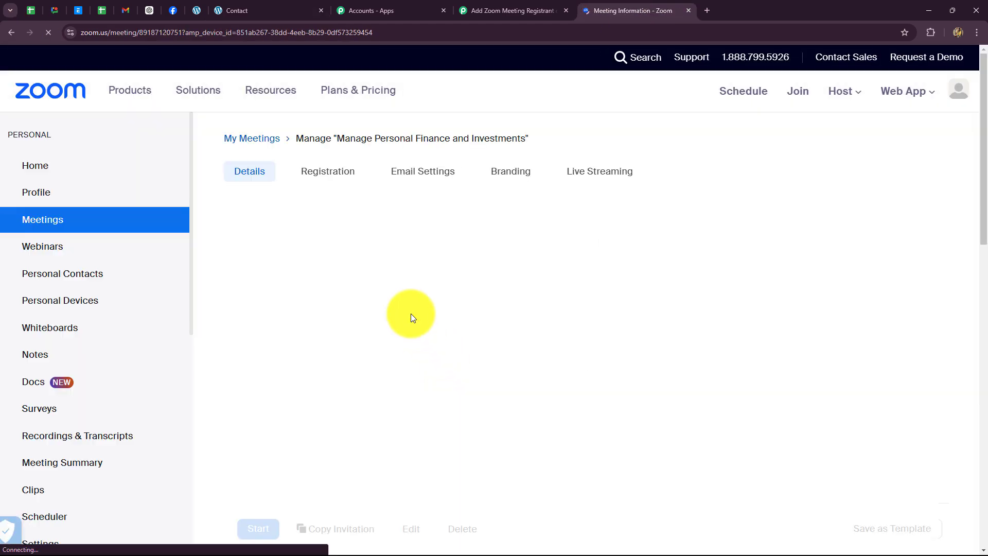
click(351, 181)
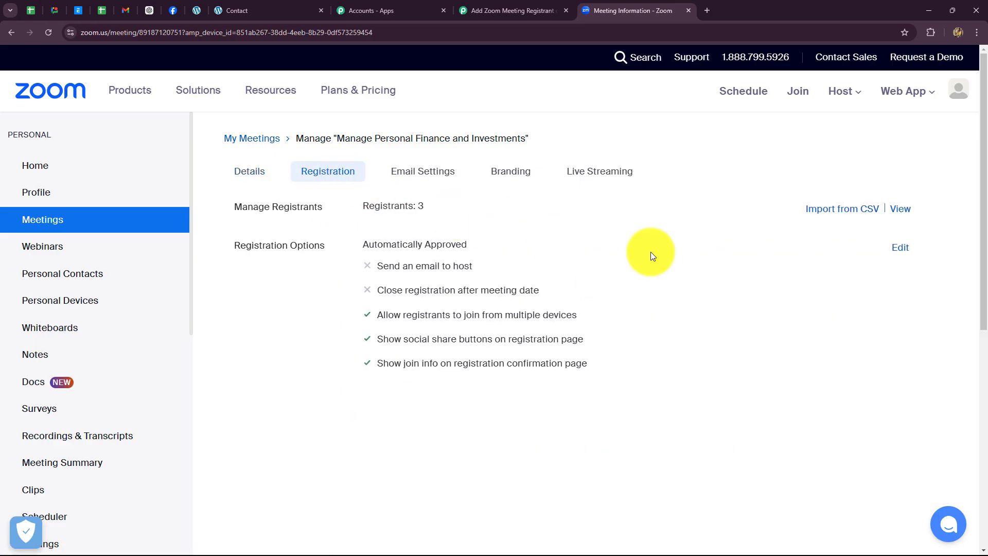
click(900, 209)
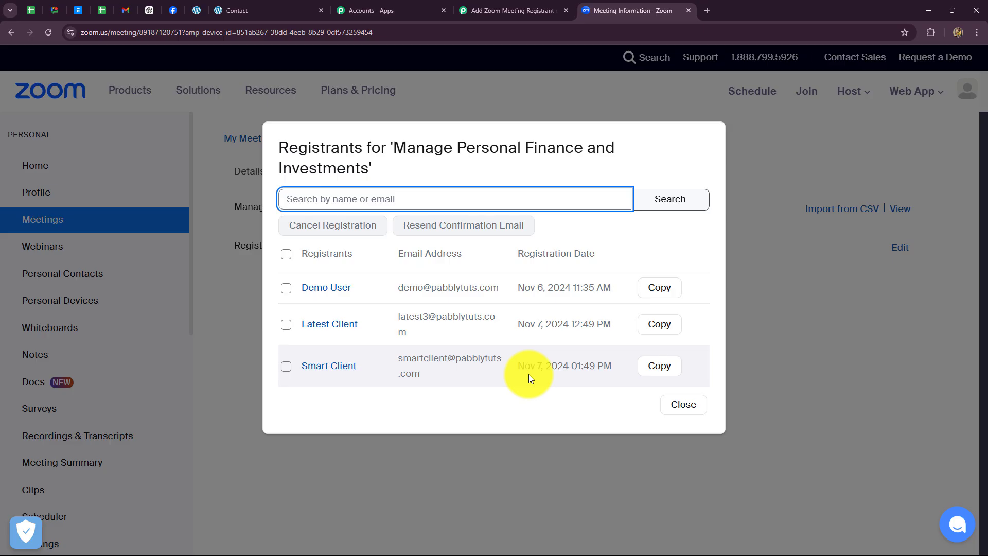
click(494, 10)
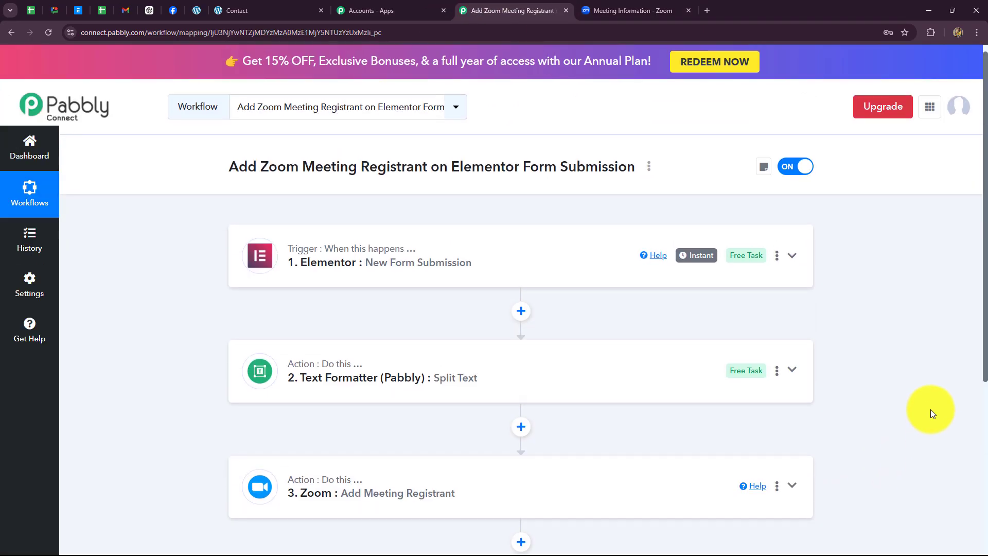